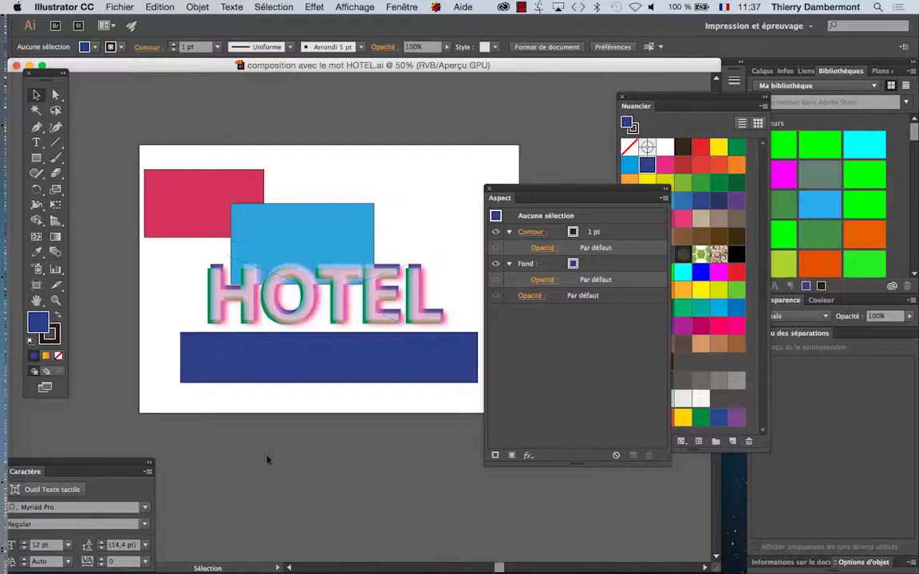
Select texte grifonnage - 01.ai in jour 5 - docs/effet griffonnage for linked import via Fichier > Importer.
{"action": "scroll", "coordinate": [301, 324], "scroll_direction": "down", "scroll_amount": 1}
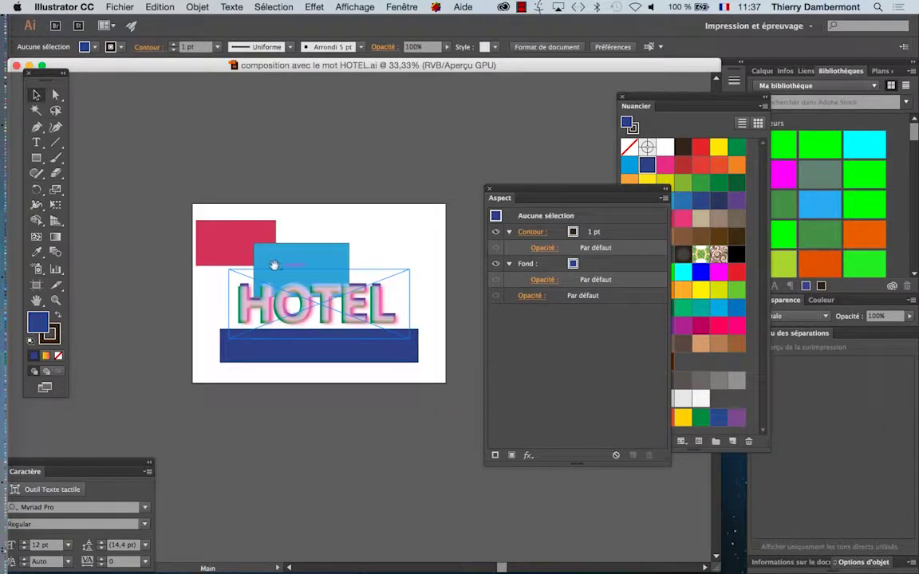
{"action": "left_click_drag", "start_coordinate": [274, 265], "coordinate": [222, 227]}
{"action": "left_click", "coordinate": [120, 6]}
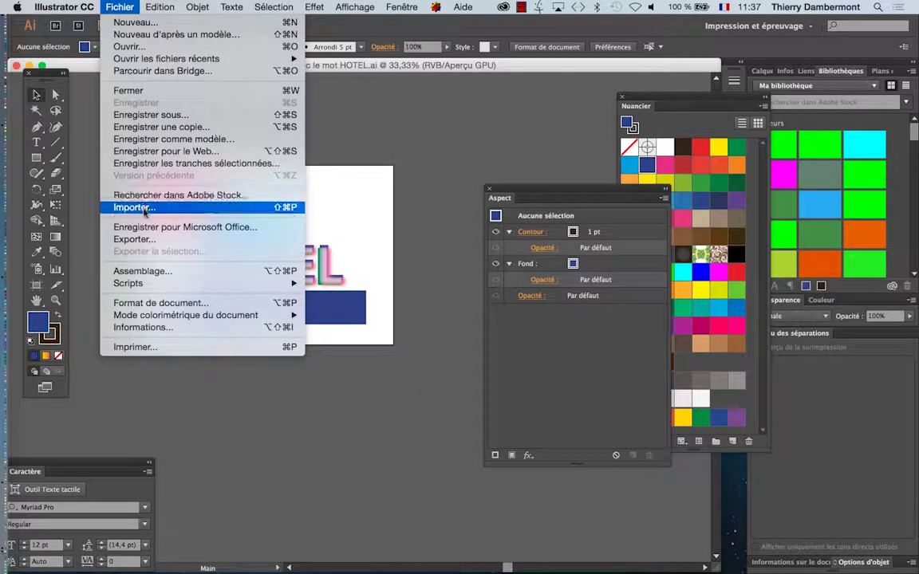
{"action": "left_click", "coordinate": [143, 209]}
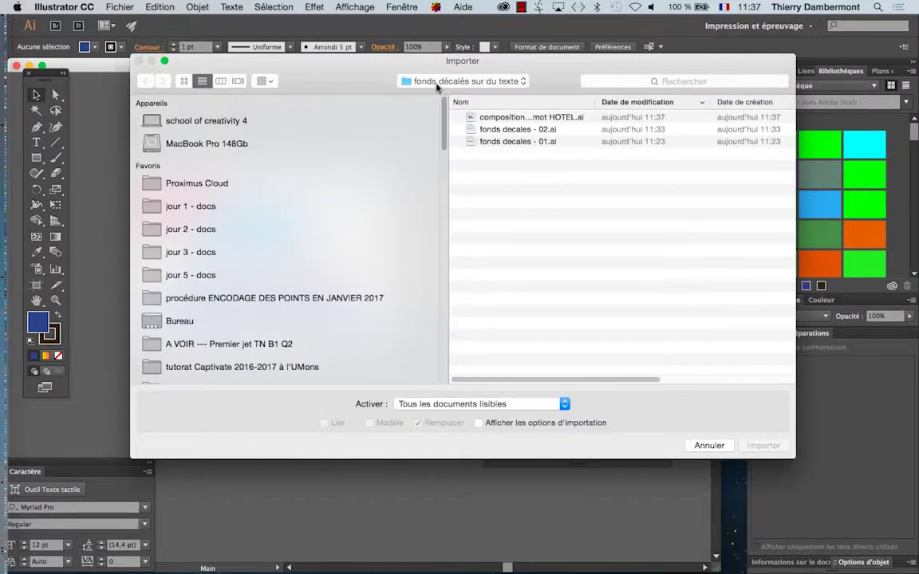
{"action": "left_click", "coordinate": [437, 83]}
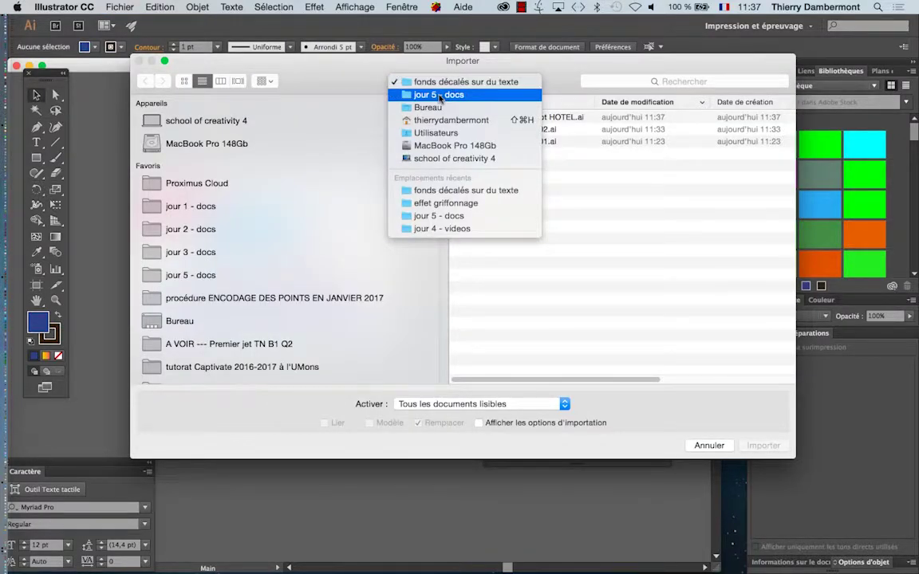
{"action": "left_click", "coordinate": [439, 96]}
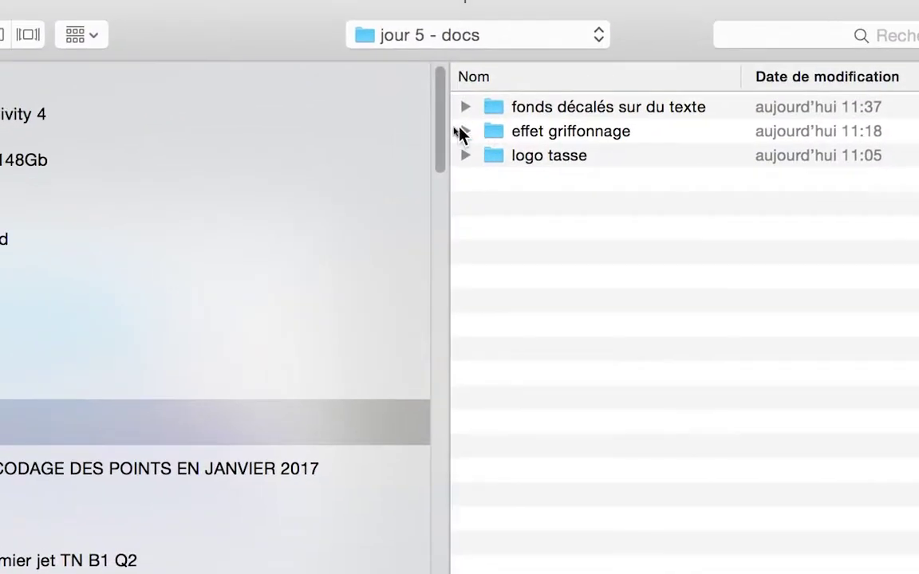
{"action": "left_click", "coordinate": [464, 131]}
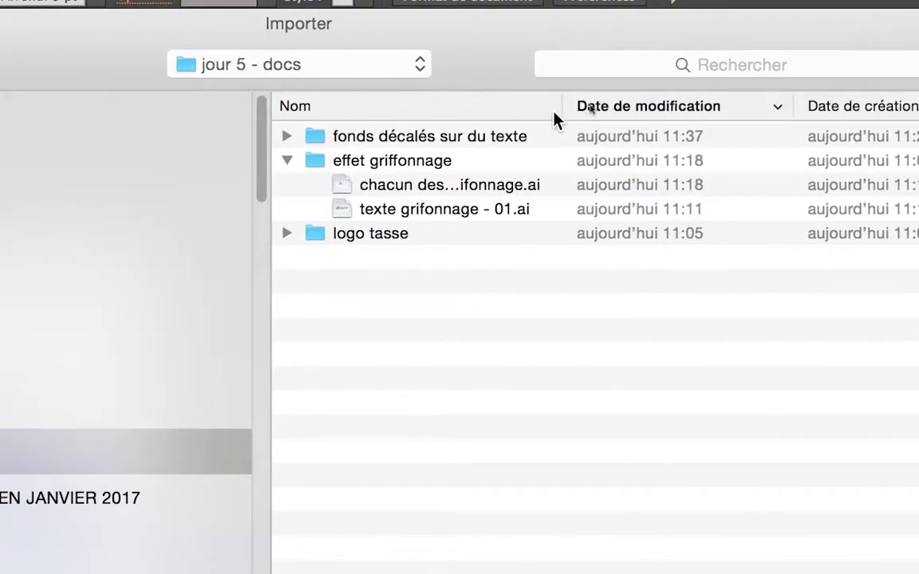
{"action": "left_click_drag", "start_coordinate": [562, 106], "coordinate": [760, 106]}
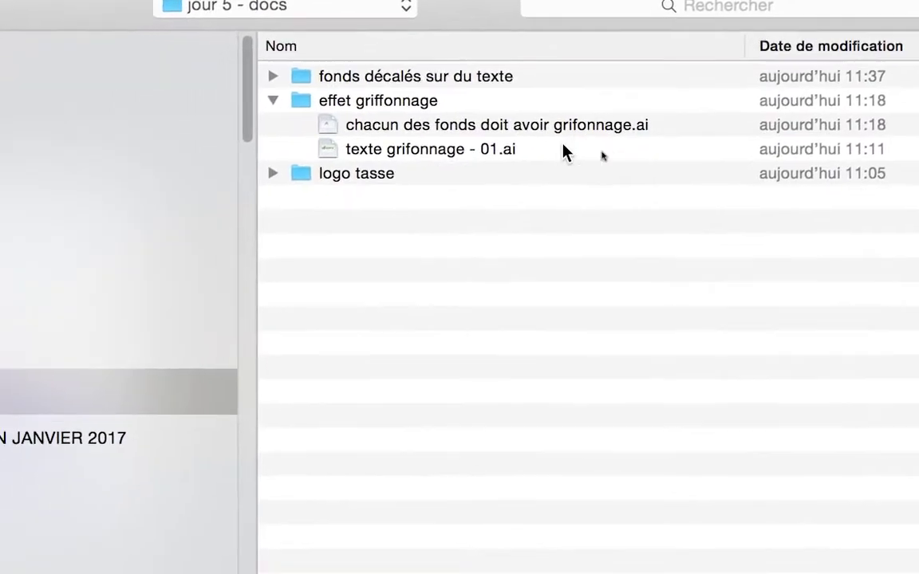
{"action": "left_click", "coordinate": [563, 149]}
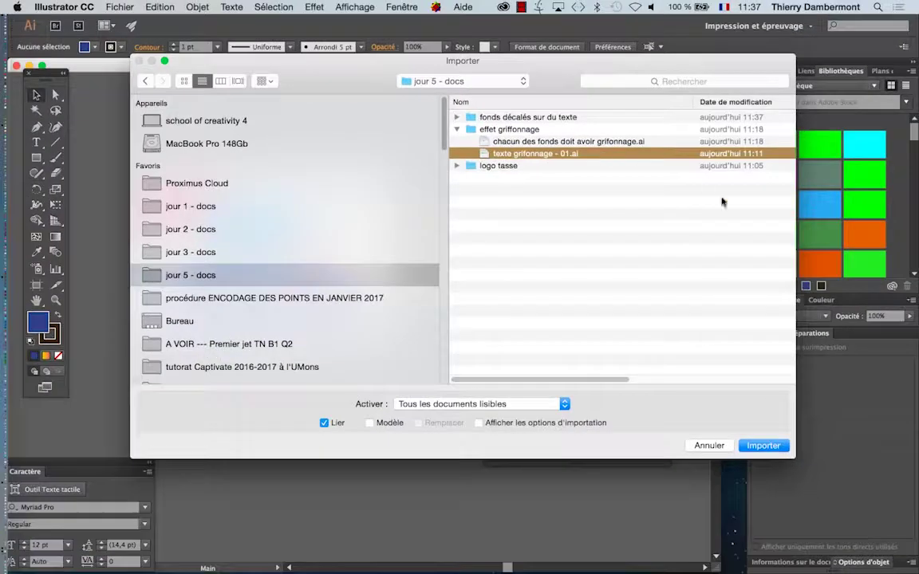
Place the linked CITY scribble artwork near the top of the HOTEL artboard.
{"action": "left_click", "coordinate": [758, 448]}
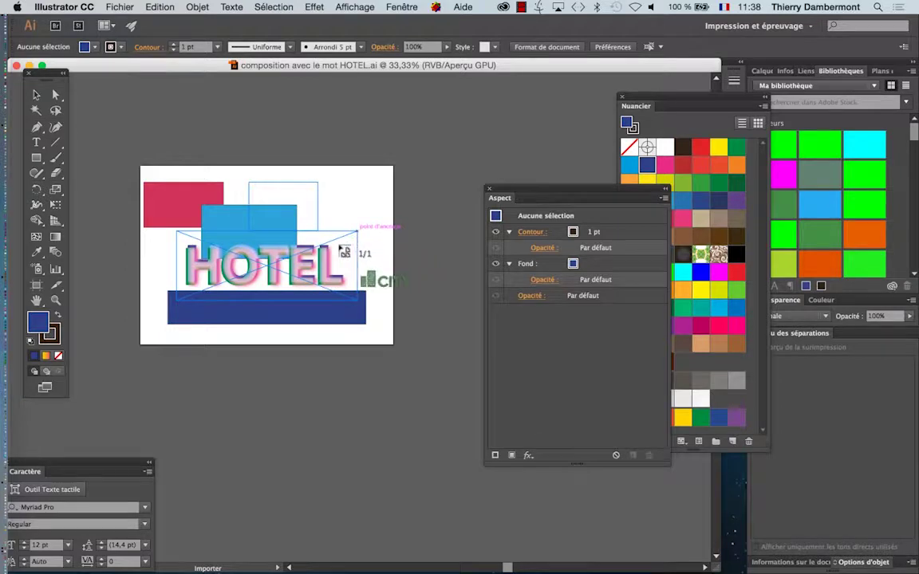
{"action": "left_click_drag", "start_coordinate": [348, 233], "coordinate": [319, 249]}
{"action": "scroll", "coordinate": [256, 224], "scroll_direction": "up", "scroll_amount": 1}
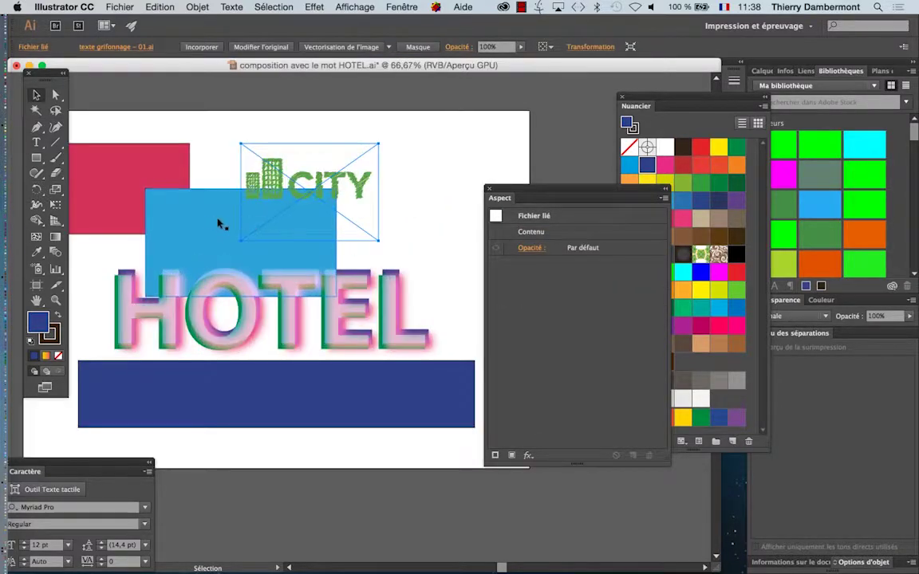
{"action": "scroll", "coordinate": [221, 227], "scroll_direction": "down", "scroll_amount": 1}
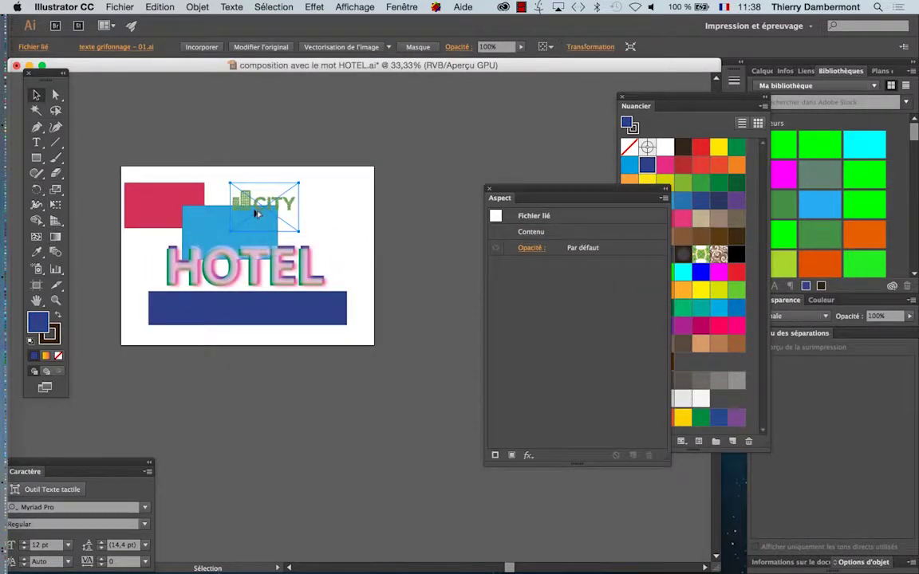
{"action": "scroll", "coordinate": [256, 213], "scroll_direction": "up", "scroll_amount": 1}
{"action": "left_click_drag", "start_coordinate": [199, 238], "coordinate": [316, 194]}
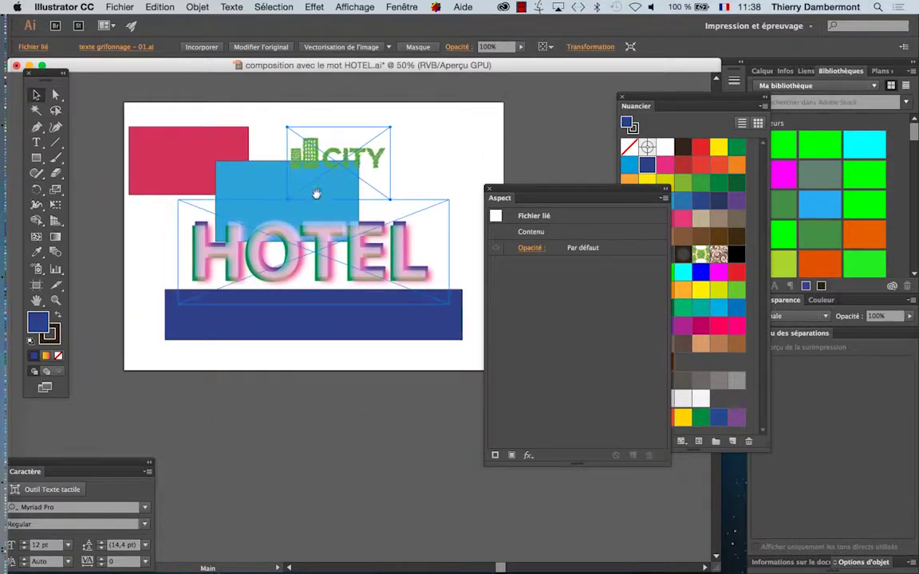
{"action": "left_click_drag", "start_coordinate": [524, 189], "coordinate": [575, 184]}
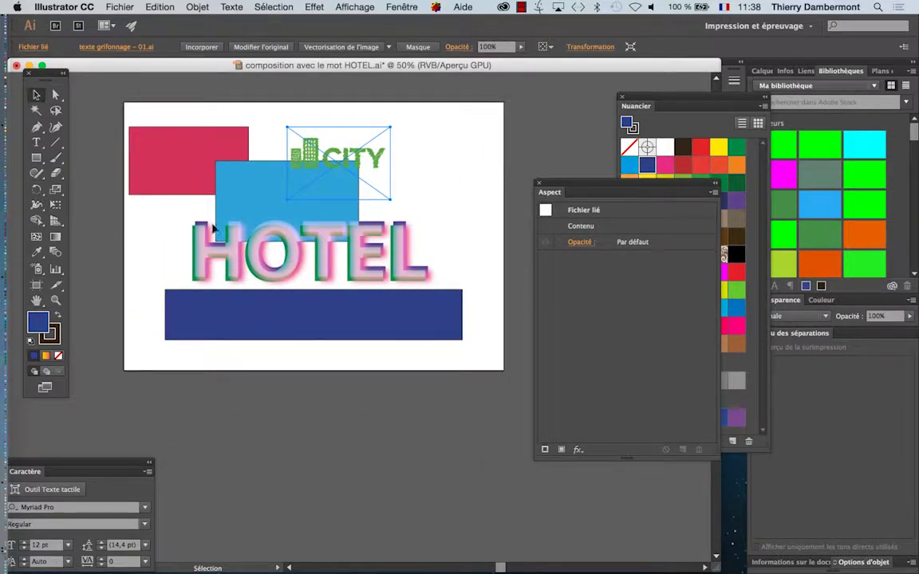
{"action": "scroll", "coordinate": [353, 185], "scroll_direction": "up", "scroll_amount": 2}
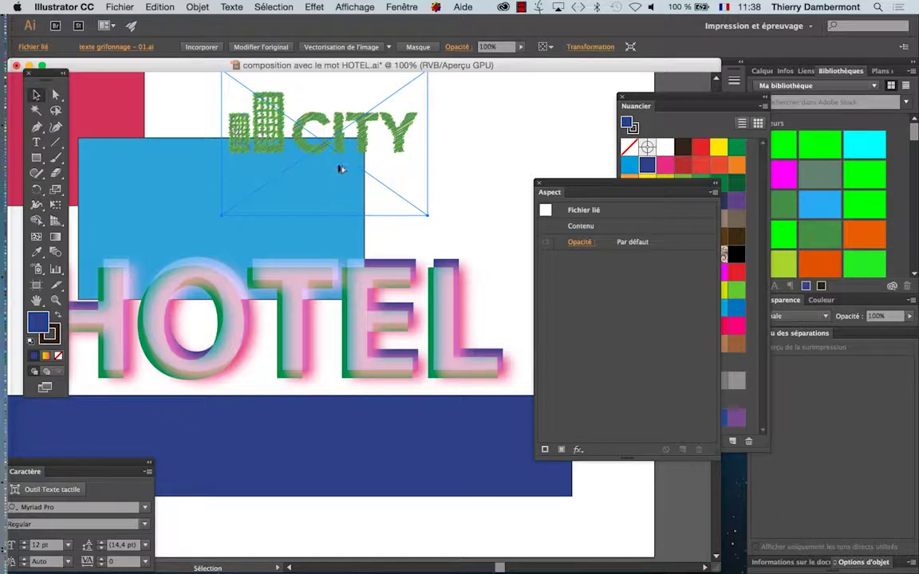
{"action": "scroll", "coordinate": [334, 201], "scroll_direction": "down", "scroll_amount": 1}
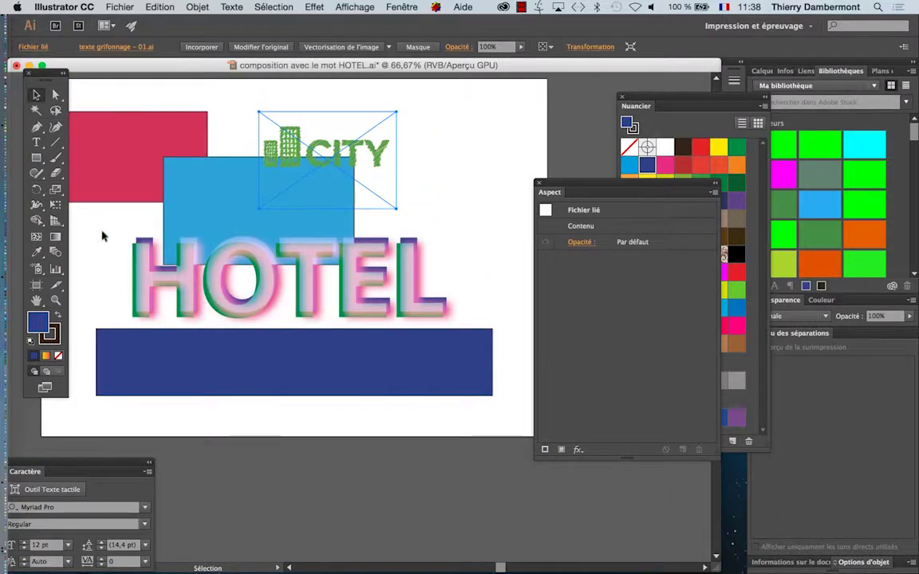
Enlarge the CITY artwork with Free Transform and position it above HOTEL over the blue rectangle.
{"action": "left_click", "coordinate": [54, 205]}
{"action": "mouse_move", "coordinate": [261, 209]}
{"action": "left_mouse_down"}
{"action": "mouse_move", "coordinate": [172, 287]}
{"action": "mouse_move", "coordinate": [195, 287]}
{"action": "left_mouse_up"}
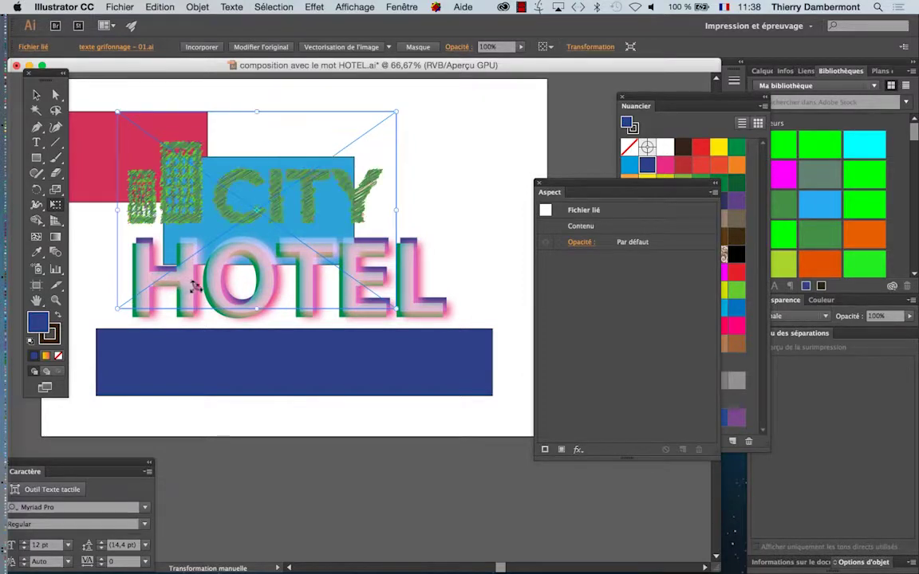
{"action": "left_click_drag", "start_coordinate": [313, 219], "coordinate": [383, 219]}
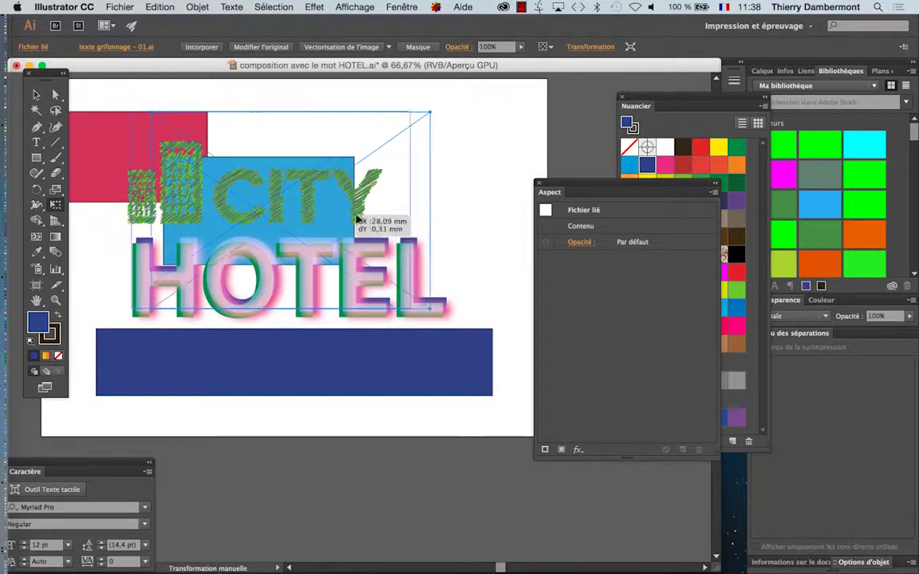
{"action": "left_click_drag", "start_coordinate": [389, 285], "coordinate": [384, 282]}
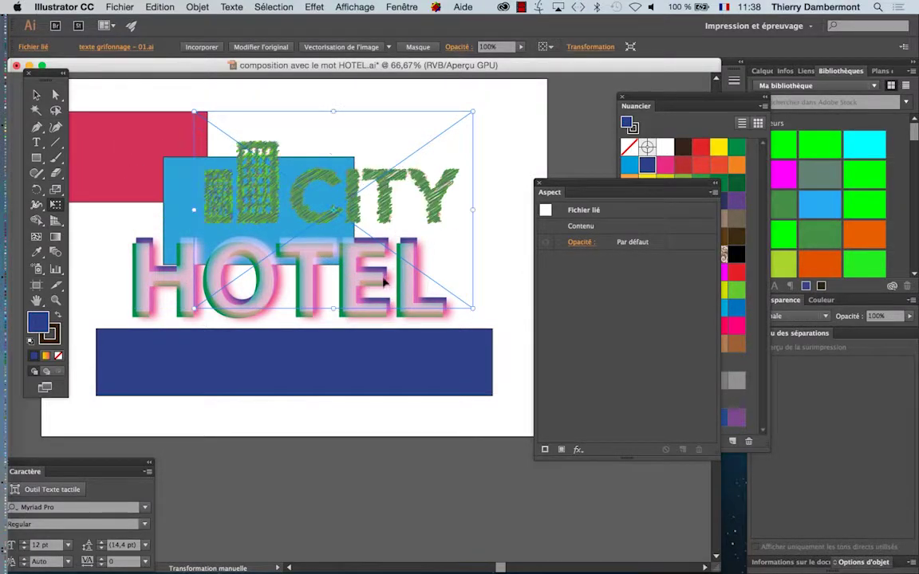
{"action": "key", "text": "v"}
{"action": "left_click", "coordinate": [348, 459]}
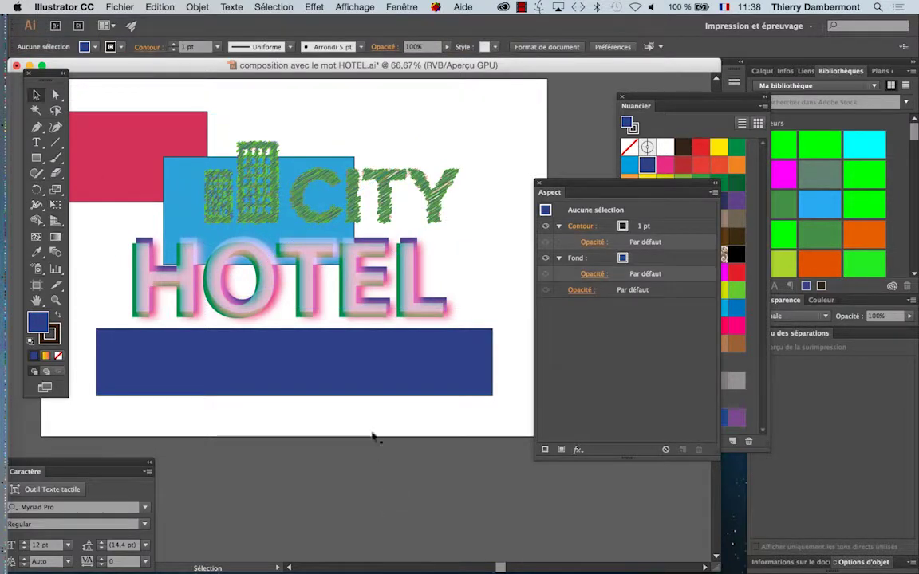
{"action": "left_click", "coordinate": [119, 7]}
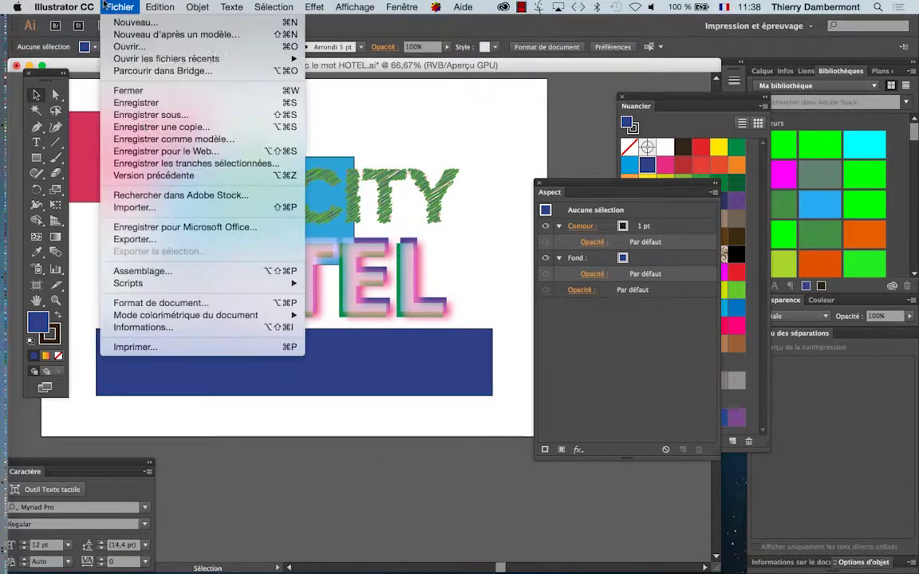
{"action": "left_click", "coordinate": [135, 206]}
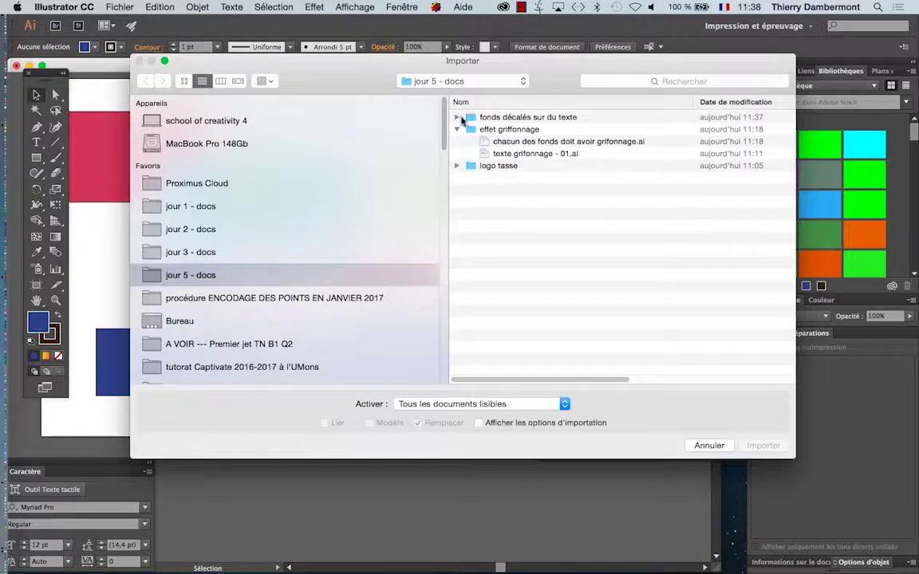
{"action": "left_click", "coordinate": [458, 118]}
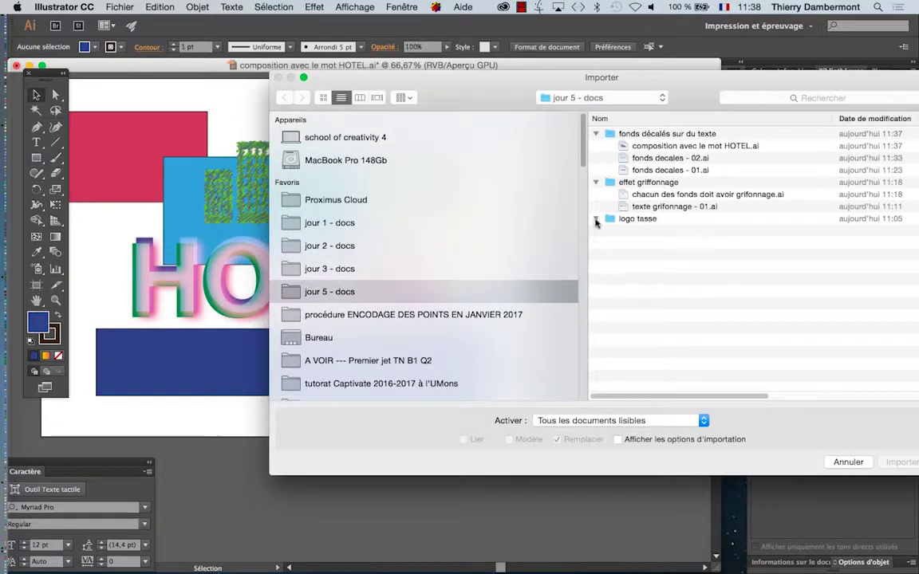
{"action": "left_click", "coordinate": [596, 220]}
{"action": "left_click", "coordinate": [681, 231]}
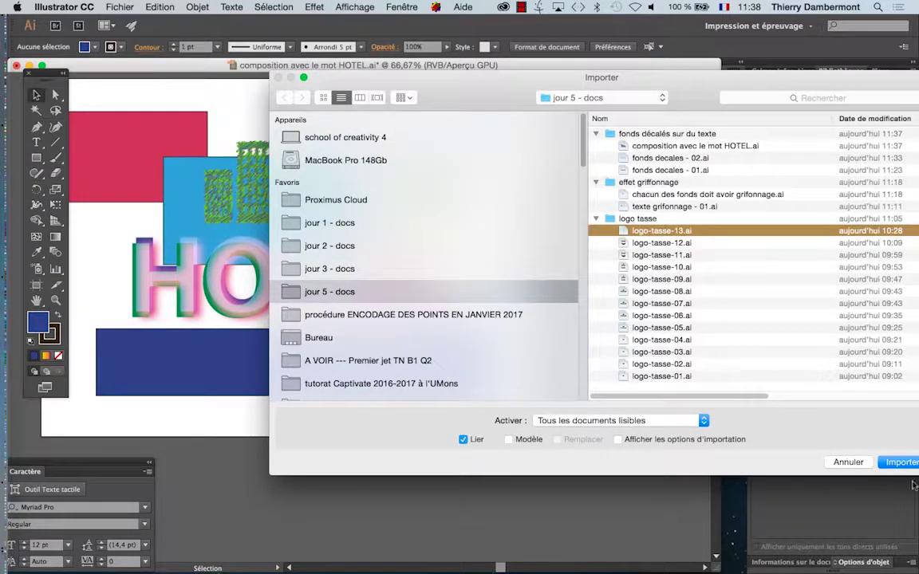
{"action": "left_click", "coordinate": [848, 463]}
{"action": "left_click", "coordinate": [371, 248]}
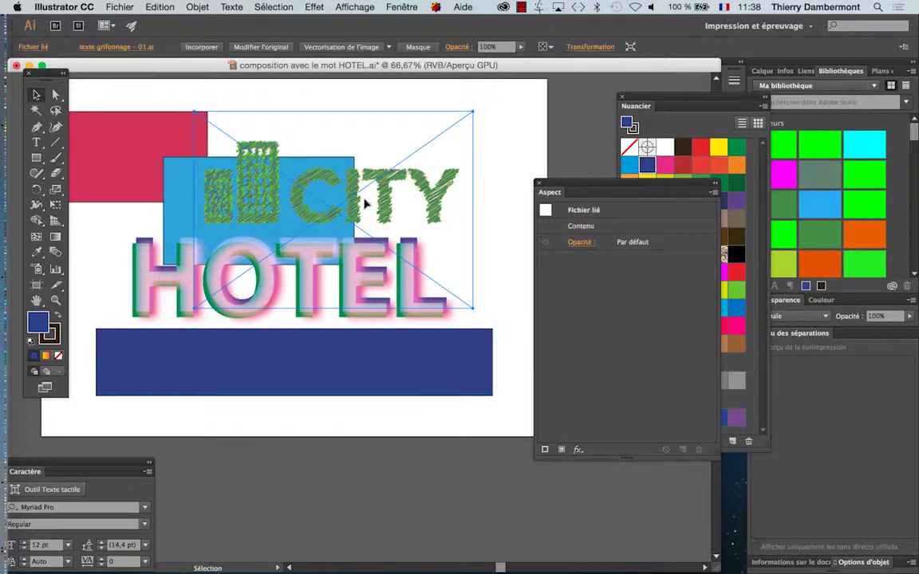
Delete the linked CITY artwork and open a new Finder window.
{"action": "key", "text": "Delete"}
{"action": "key", "text": "super+Tab"}
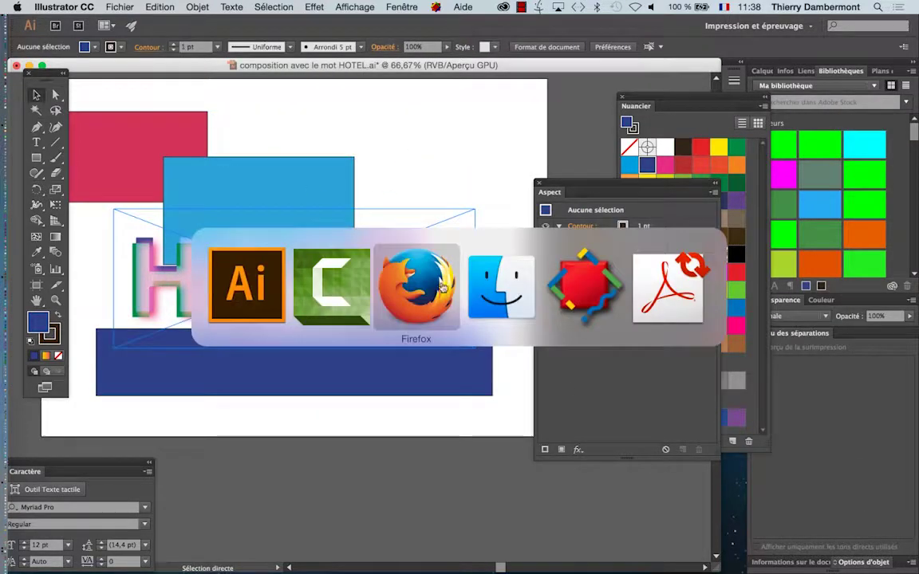
{"action": "left_click", "coordinate": [501, 296]}
{"action": "left_click", "coordinate": [88, 7]}
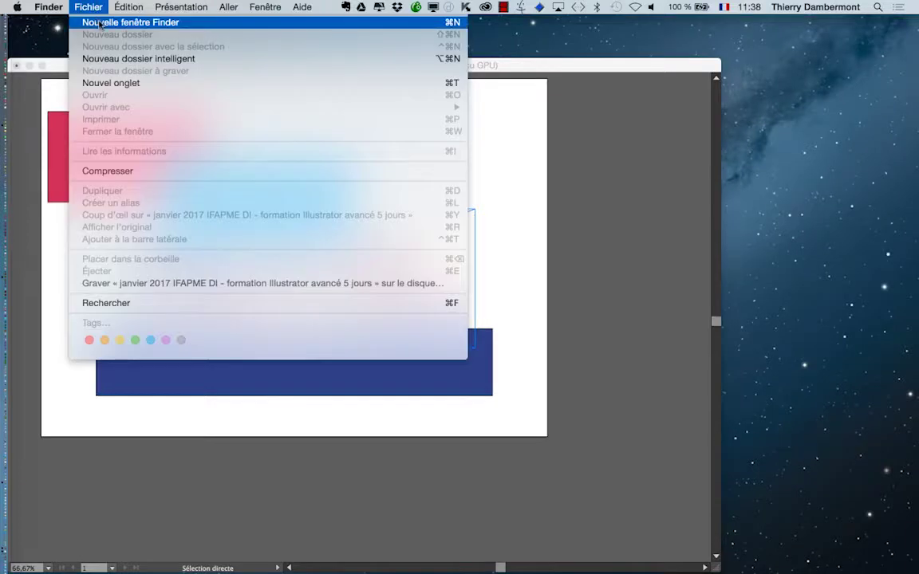
{"action": "left_click", "coordinate": [100, 23]}
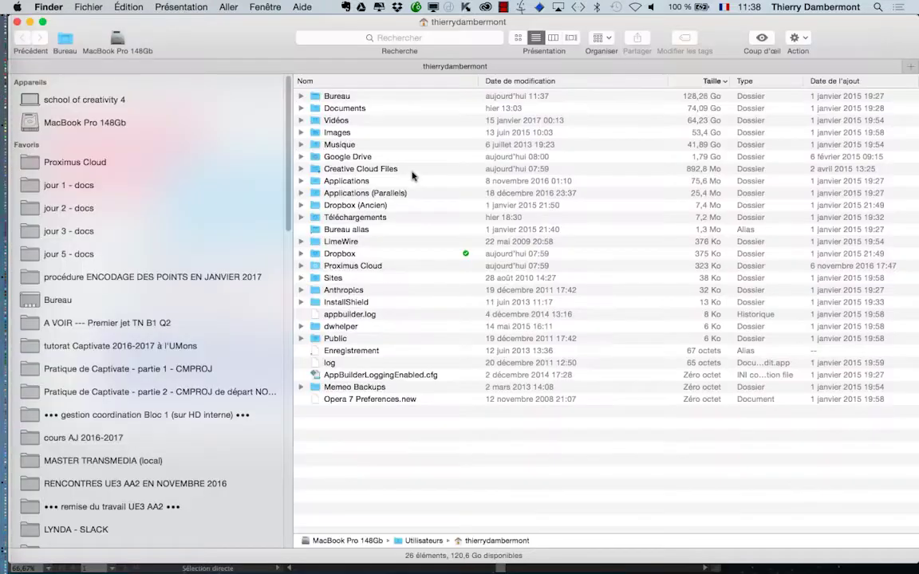
Open logo-tasse-13.ai from jour 5 - docs/logo tasse in Illustrator and zoom out.
{"action": "left_click", "coordinate": [125, 255]}
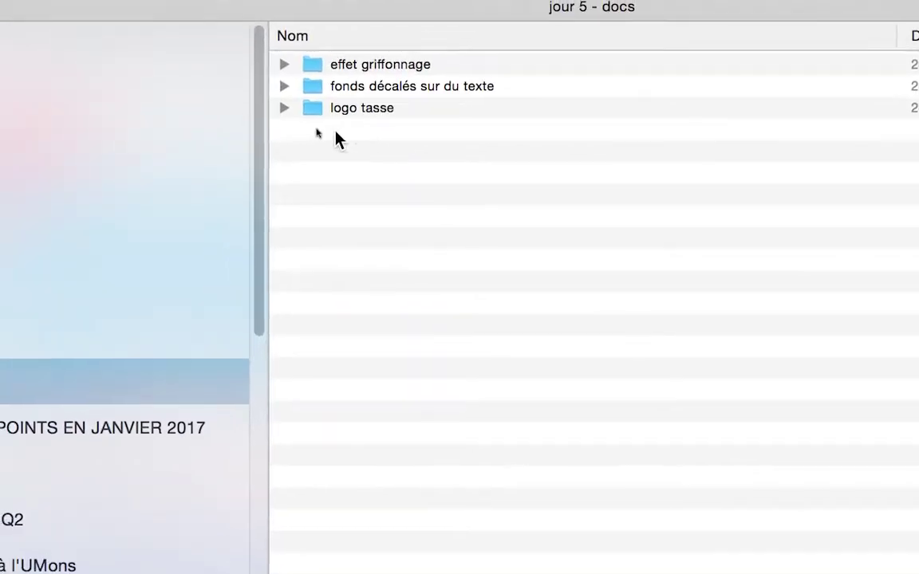
{"action": "left_click", "coordinate": [316, 122]}
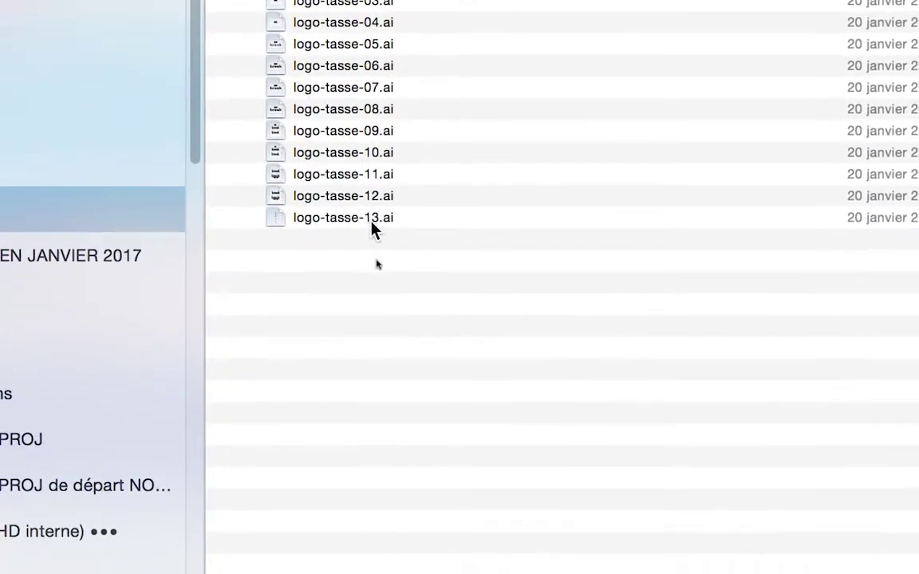
{"action": "double_click", "coordinate": [375, 230]}
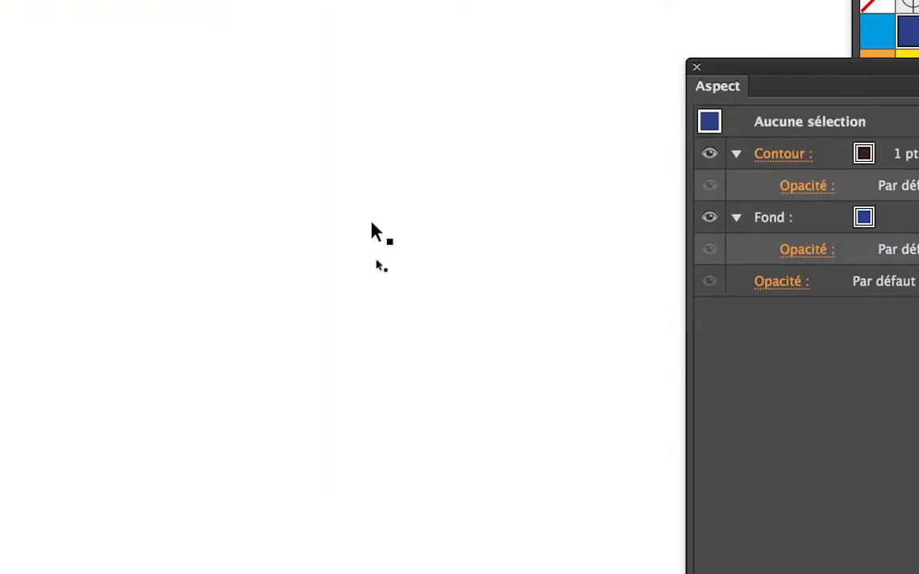
{"action": "key", "text": "ctrl+minus"}
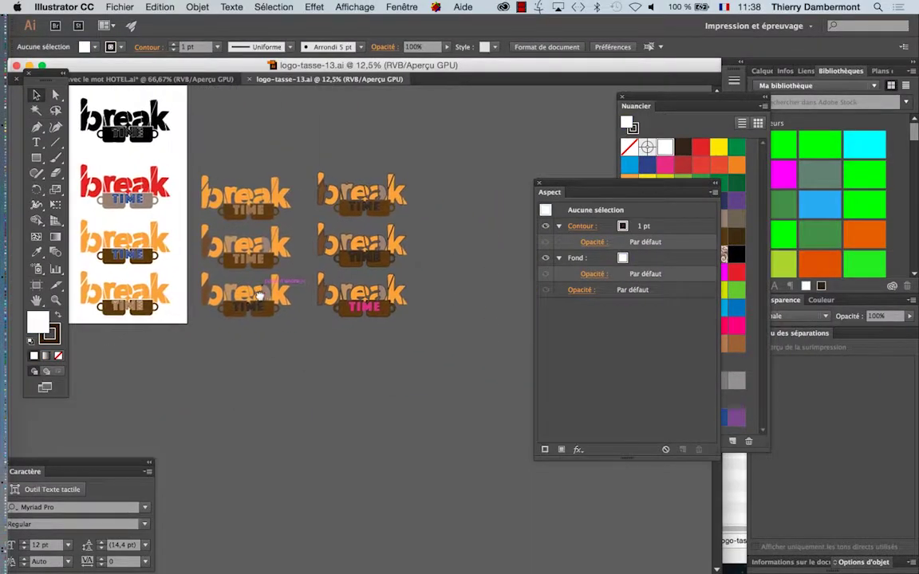
With the Artboard tool, draw and then delete a trial artboard below the logos.
{"action": "key", "text": "ctrl+plus"}
{"action": "key", "text": "ctrl+plus"}
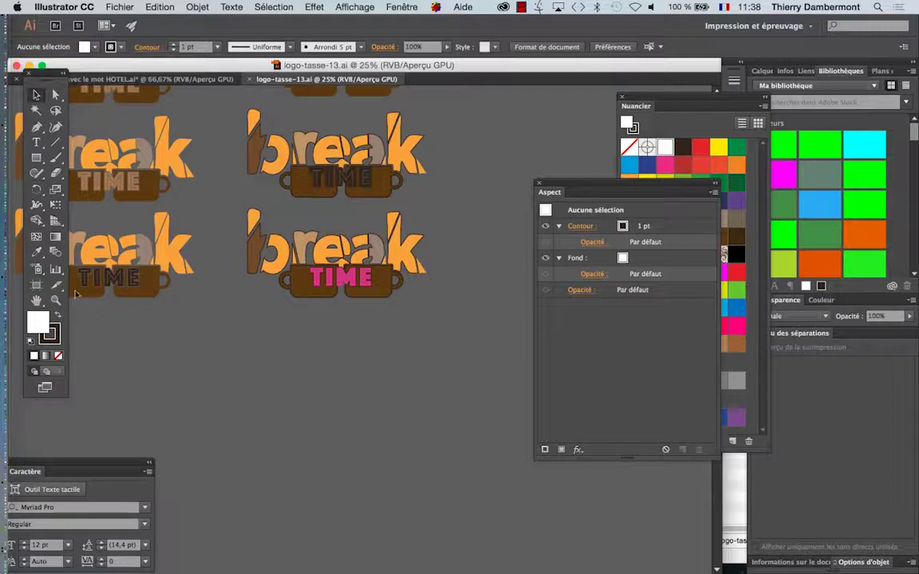
{"action": "left_click", "coordinate": [37, 284]}
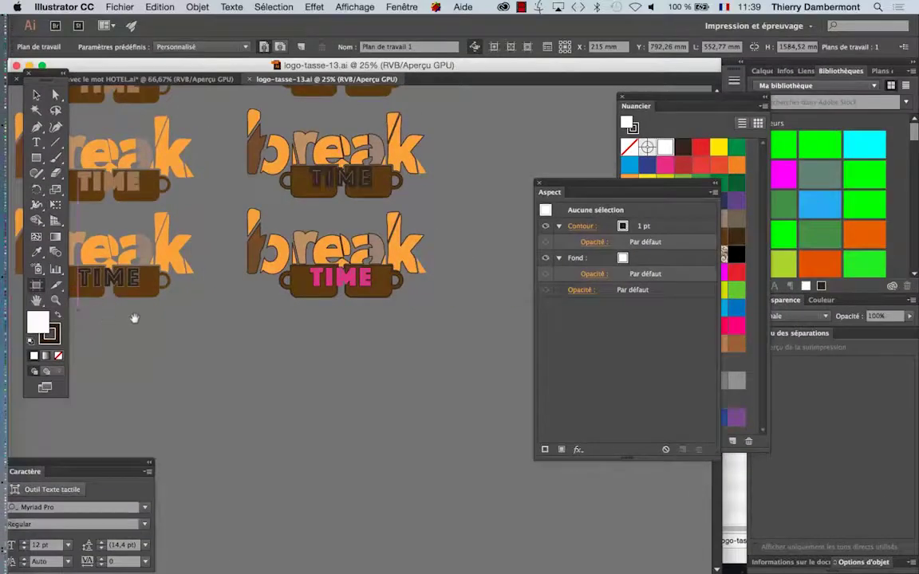
{"action": "left_click_drag", "start_coordinate": [270, 319], "coordinate": [468, 447]}
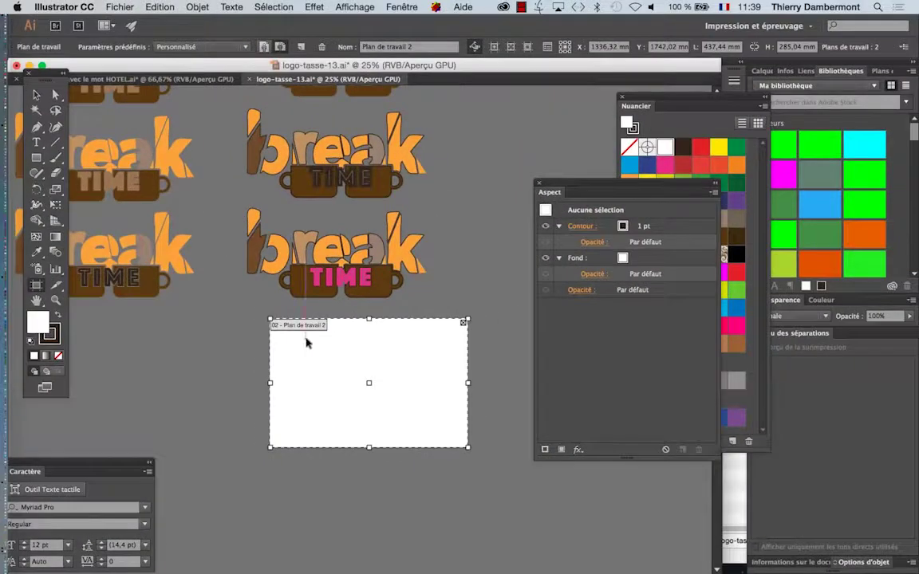
{"action": "key", "text": "Delete"}
{"action": "scroll", "coordinate": [318, 345], "scroll_direction": "down", "scroll_amount": 1}
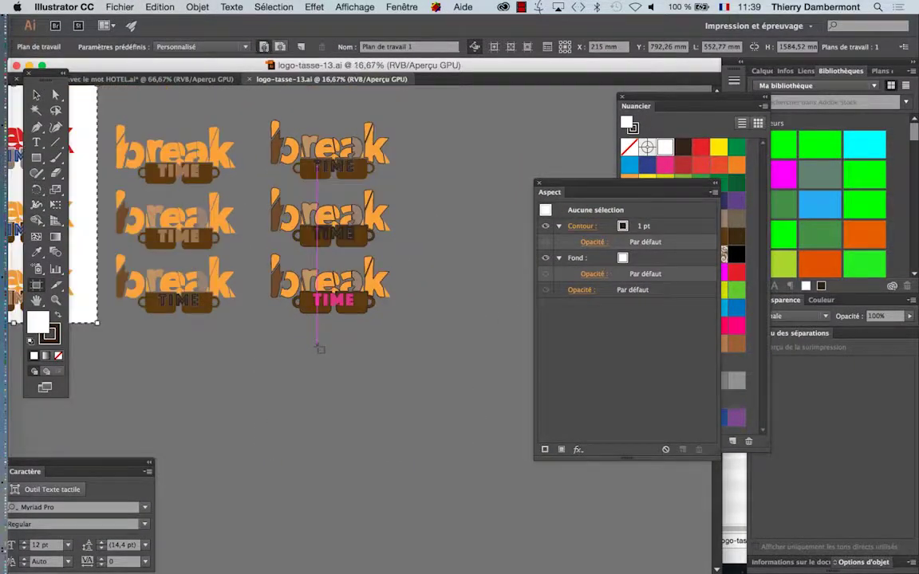
{"action": "scroll", "coordinate": [227, 355], "scroll_direction": "down", "scroll_amount": 1}
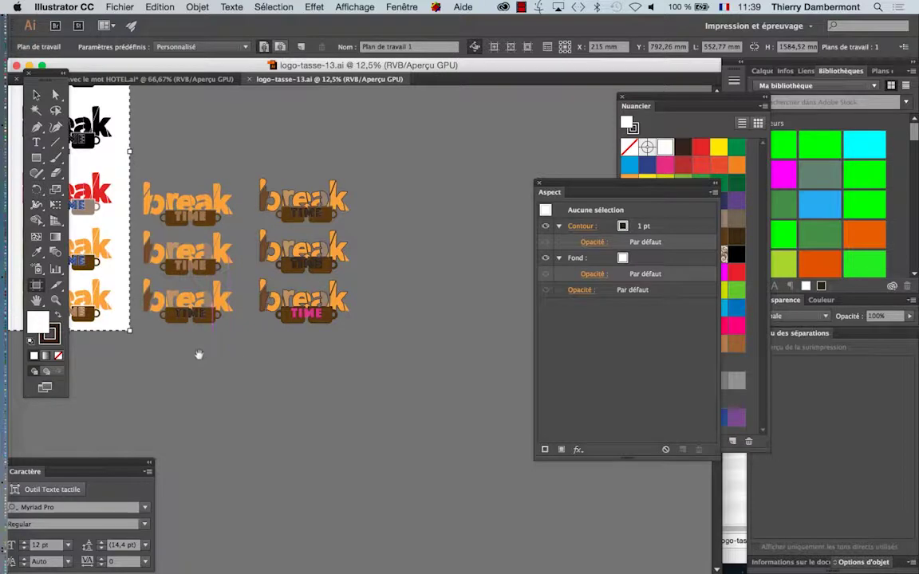
{"action": "left_click_drag", "start_coordinate": [198, 354], "coordinate": [389, 375]}
{"action": "mouse_move", "coordinate": [154, 170]}
{"action": "left_mouse_down"}
{"action": "mouse_move", "coordinate": [133, 234]}
{"action": "mouse_move", "coordinate": [106, 241]}
{"action": "left_mouse_up"}
{"action": "scroll", "coordinate": [205, 299], "scroll_direction": "down", "scroll_amount": 1}
Resize Plan de travail 1 to frame only the pink break TIME logo and save.
{"action": "mouse_move", "coordinate": [319, 382]}
{"action": "left_mouse_down"}
{"action": "mouse_move", "coordinate": [241, 326]}
{"action": "mouse_move", "coordinate": [399, 327]}
{"action": "left_mouse_up"}
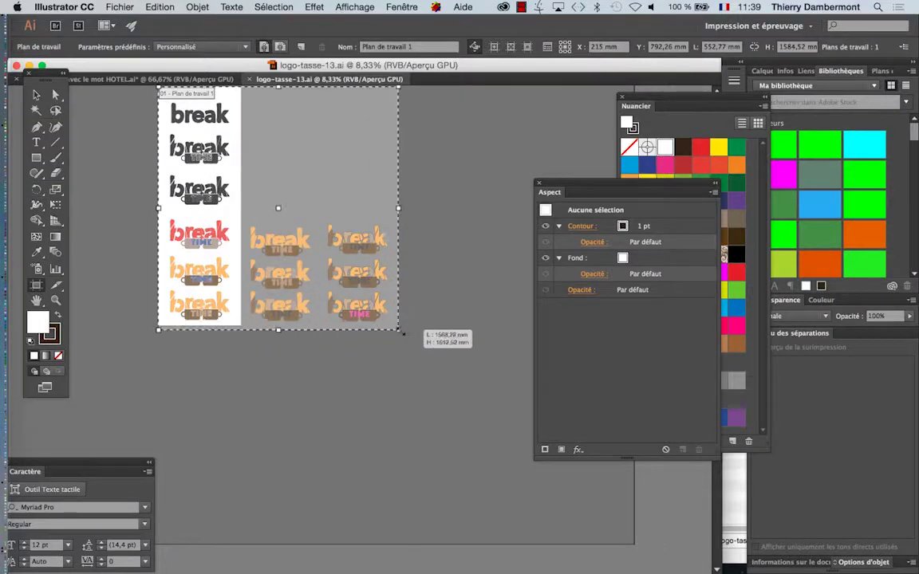
{"action": "left_click_drag", "start_coordinate": [279, 209], "coordinate": [291, 270]}
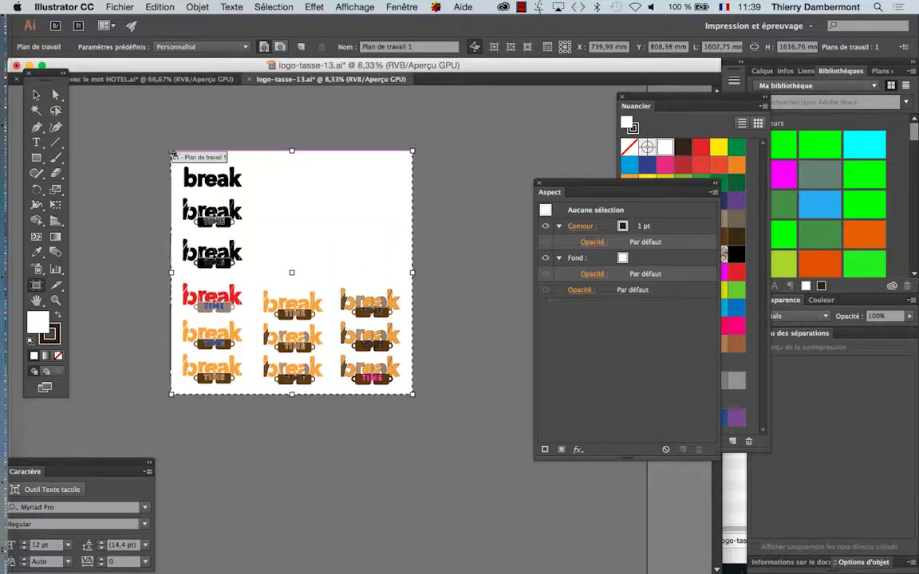
{"action": "left_click_drag", "start_coordinate": [170, 151], "coordinate": [327, 351]}
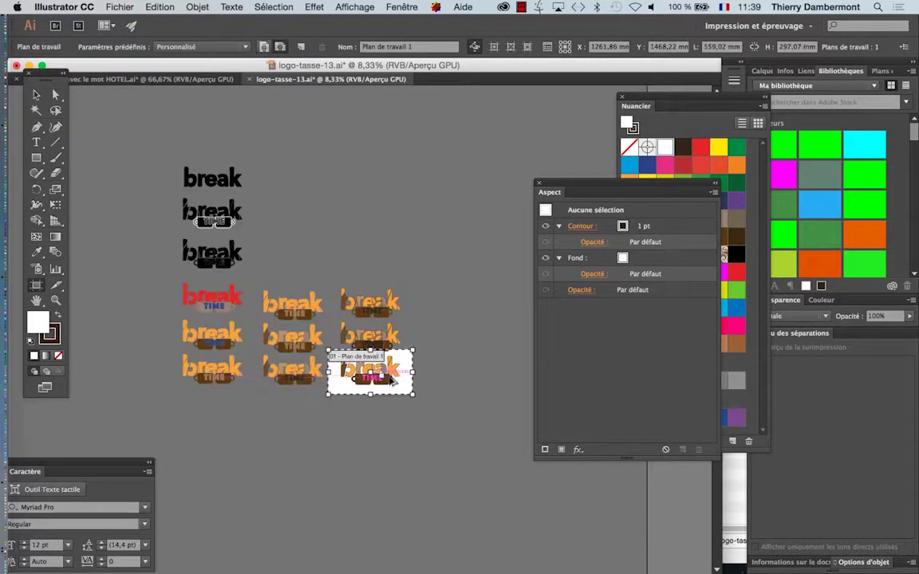
{"action": "scroll", "coordinate": [391, 383], "scroll_direction": "up", "scroll_amount": 2}
{"action": "scroll", "coordinate": [391, 382], "scroll_direction": "up", "scroll_amount": 1}
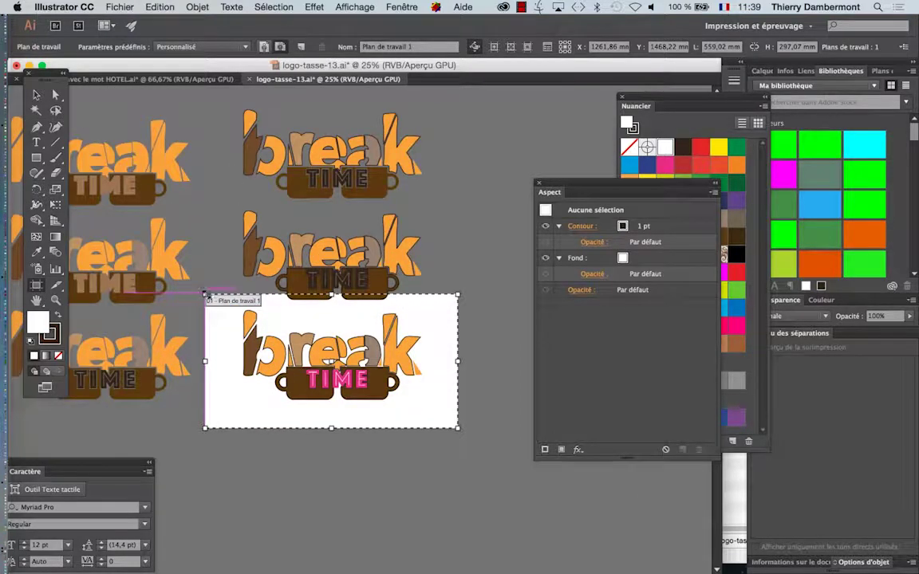
{"action": "left_click_drag", "start_coordinate": [206, 295], "coordinate": [208, 304]}
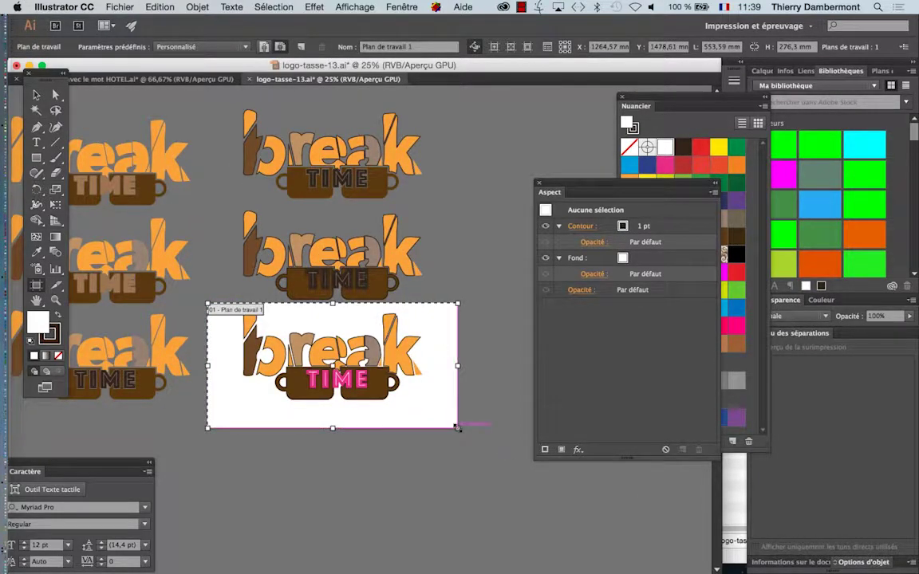
{"action": "left_click_drag", "start_coordinate": [457, 428], "coordinate": [456, 409]}
{"action": "left_click", "coordinate": [119, 6]}
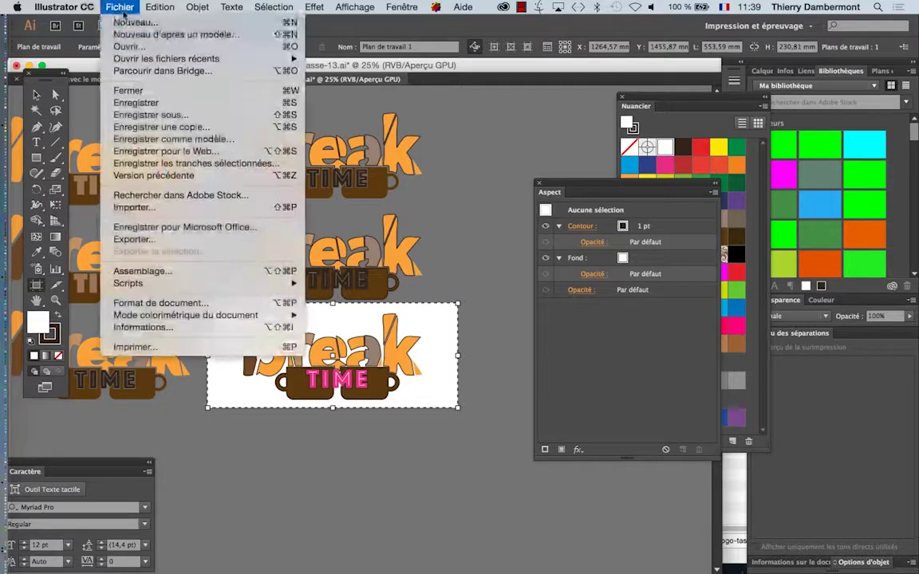
{"action": "left_click", "coordinate": [128, 98]}
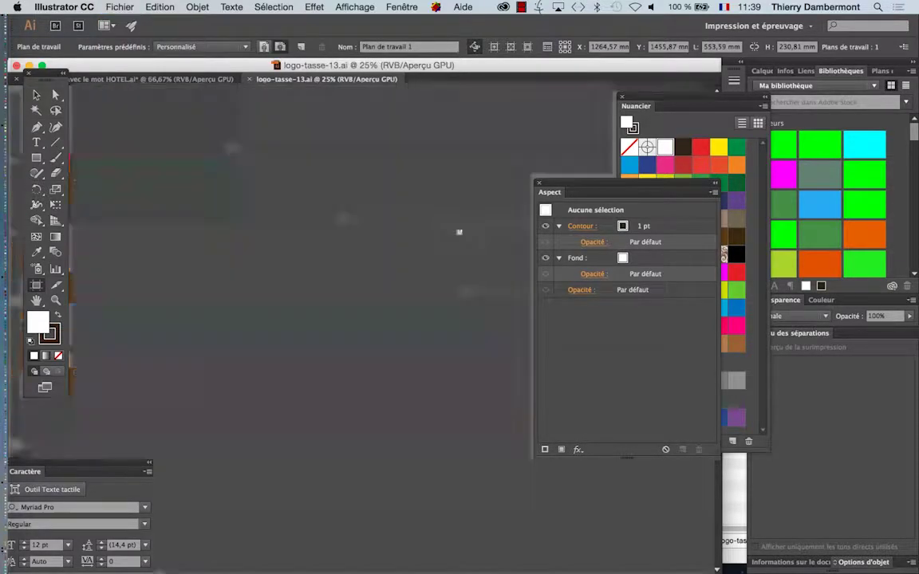
In Finder's effet griffonnage folder, double-click texte grifonnage - 01.ai to open it.
{"action": "key", "text": "super+Tab"}
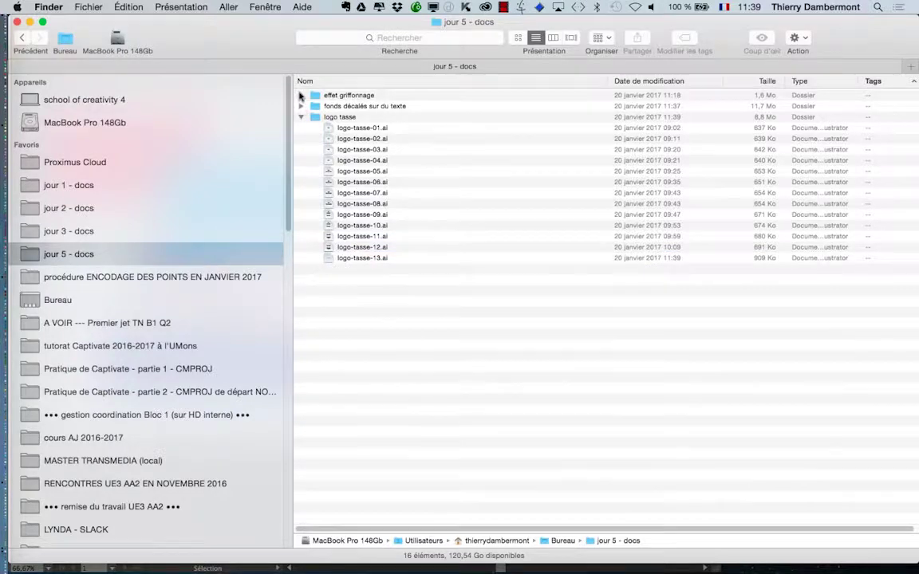
{"action": "left_click", "coordinate": [301, 96]}
{"action": "double_click", "coordinate": [355, 118]}
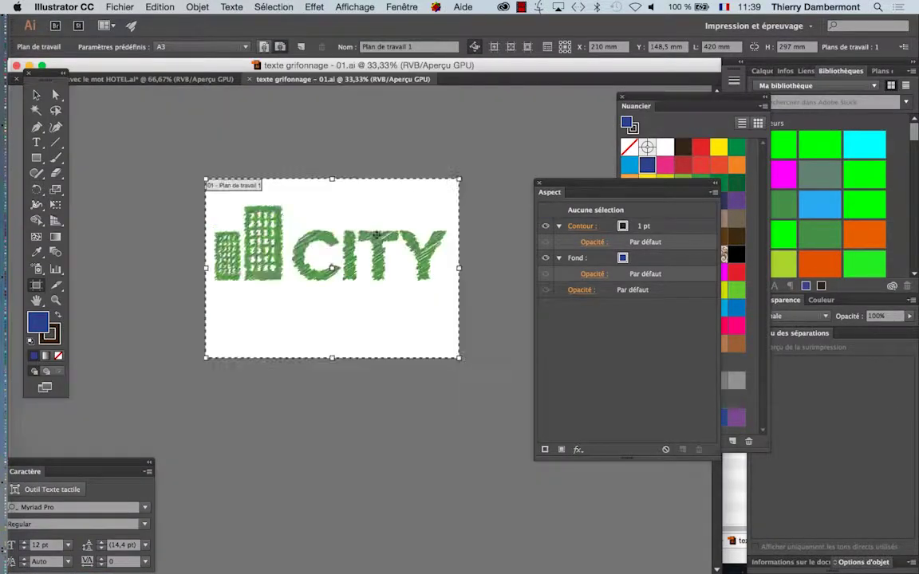
Crop the CITY artboard to about 409,93 × 154,52 mm around the artwork and save.
{"action": "scroll", "coordinate": [403, 303], "scroll_direction": "up", "scroll_amount": 2}
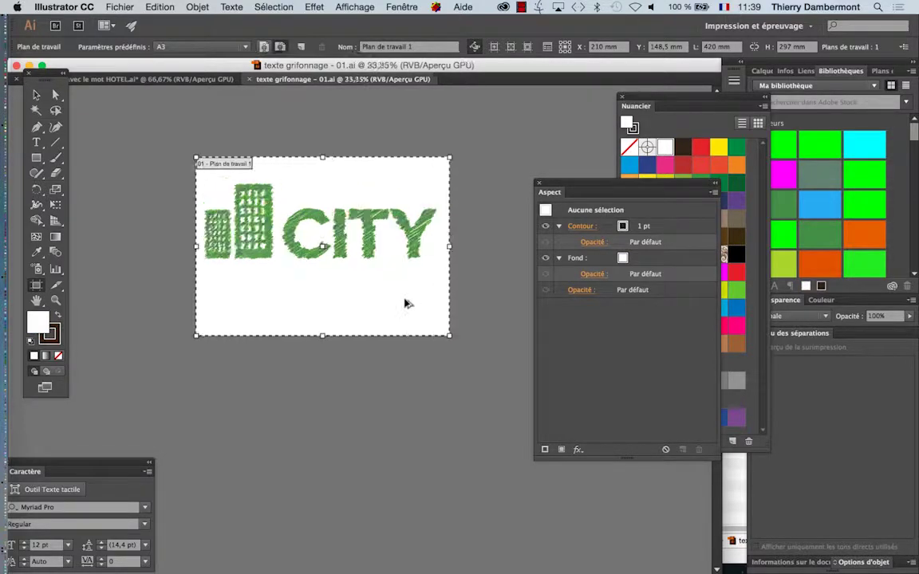
{"action": "mouse_move", "coordinate": [470, 352]}
{"action": "left_mouse_down"}
{"action": "mouse_move", "coordinate": [453, 317]}
{"action": "mouse_move", "coordinate": [467, 255]}
{"action": "left_mouse_up"}
{"action": "left_click_drag", "start_coordinate": [152, 116], "coordinate": [198, 204]}
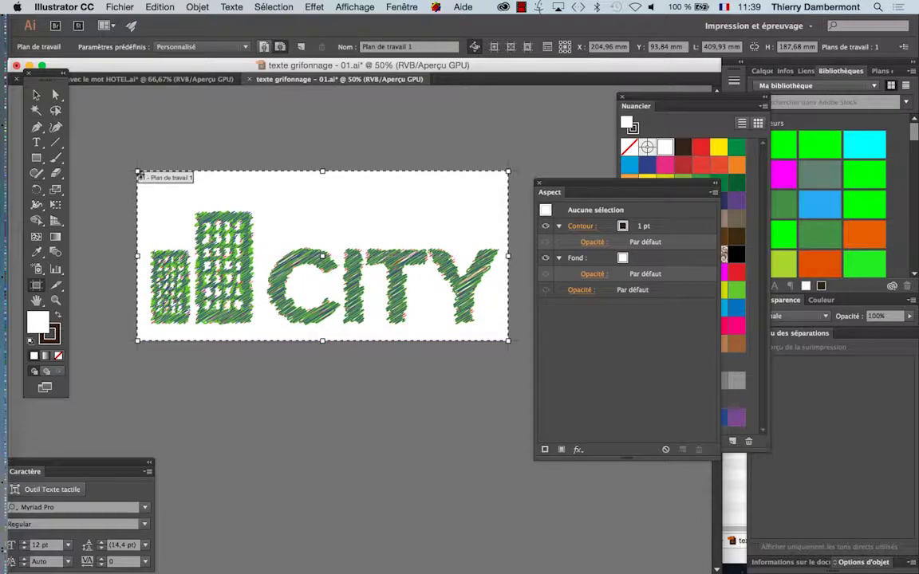
{"action": "left_click_drag", "start_coordinate": [137, 171], "coordinate": [138, 202]}
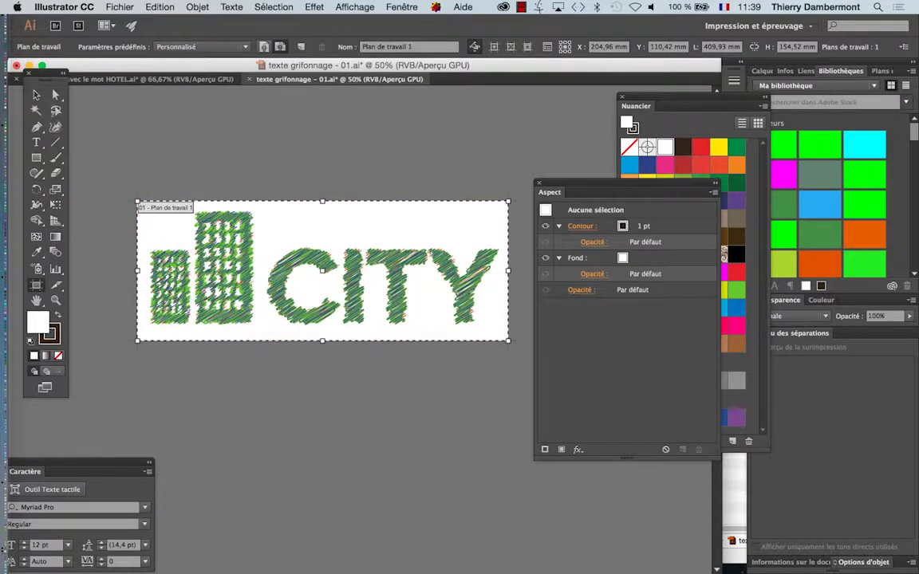
{"action": "key", "text": "Escape"}
{"action": "left_click", "coordinate": [119, 6]}
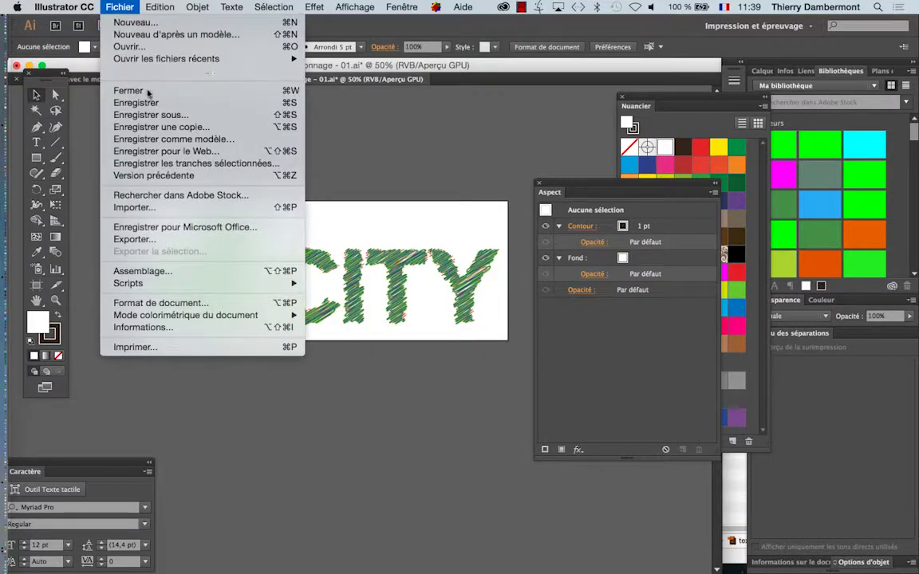
{"action": "left_click", "coordinate": [136, 102]}
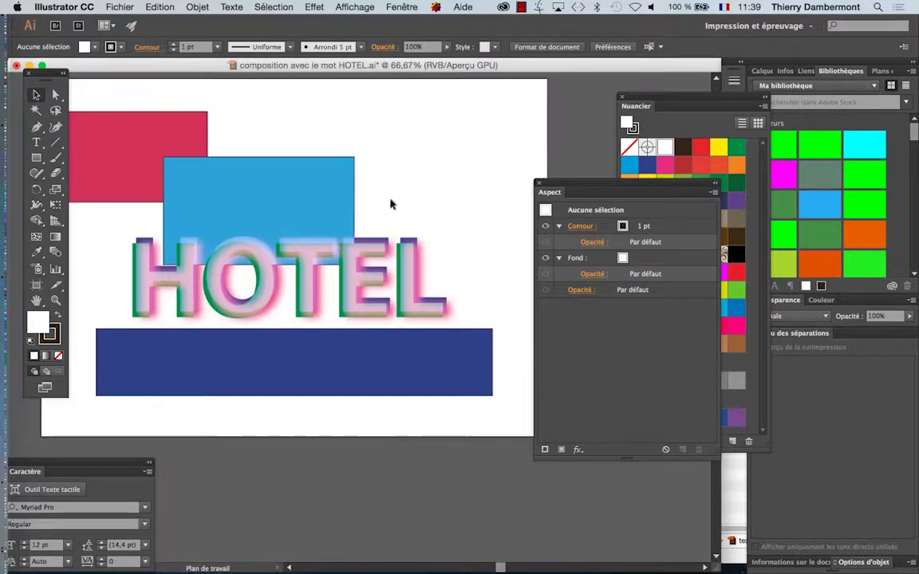
Back in the HOTEL layout, place the linked CITY scribble file above the HOTEL word.
{"action": "left_click", "coordinate": [369, 381]}
{"action": "left_click", "coordinate": [400, 471]}
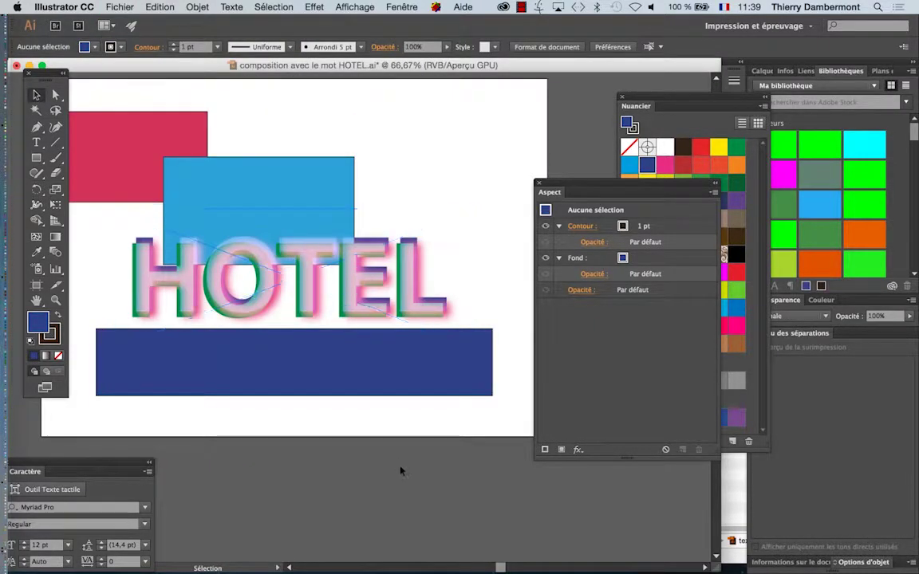
{"action": "key", "text": "super+minus"}
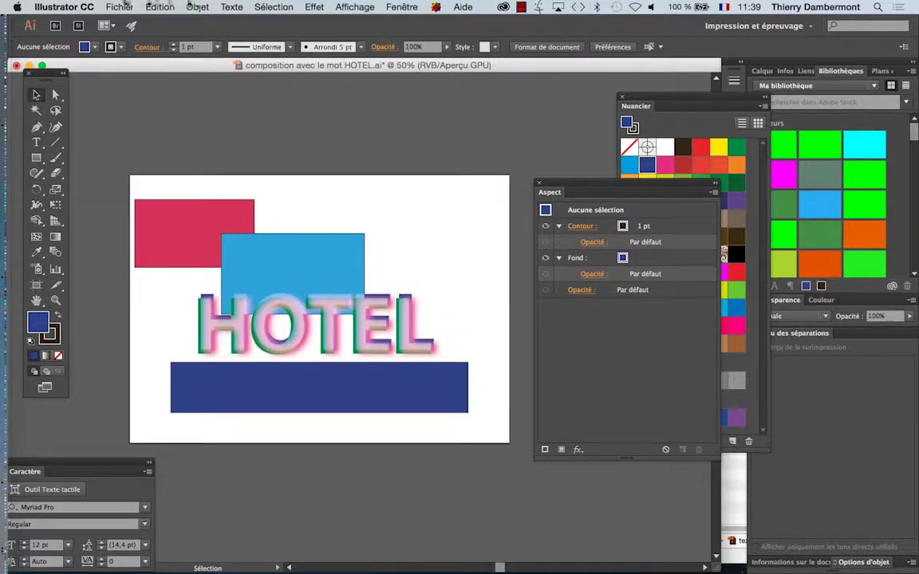
{"action": "left_click", "coordinate": [120, 6]}
{"action": "left_click", "coordinate": [138, 207]}
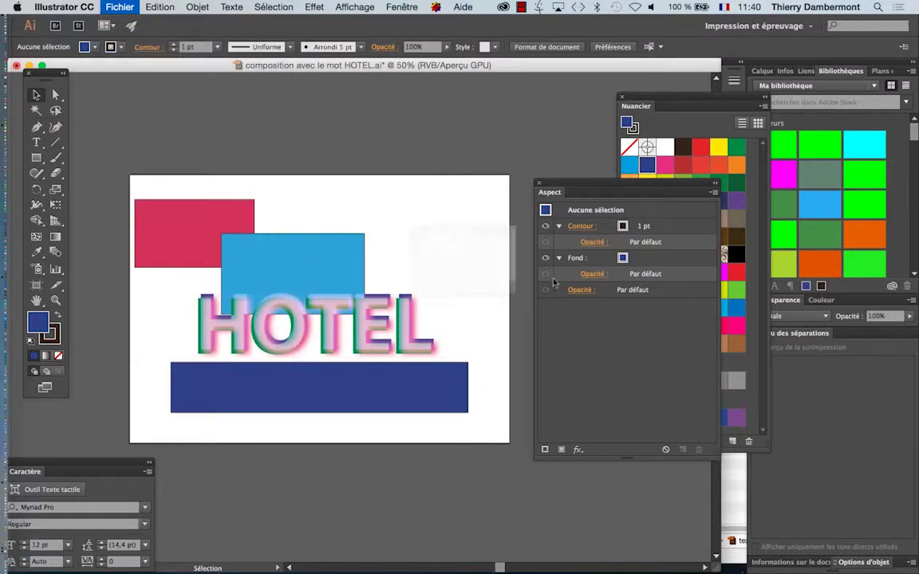
{"action": "left_click", "coordinate": [526, 125]}
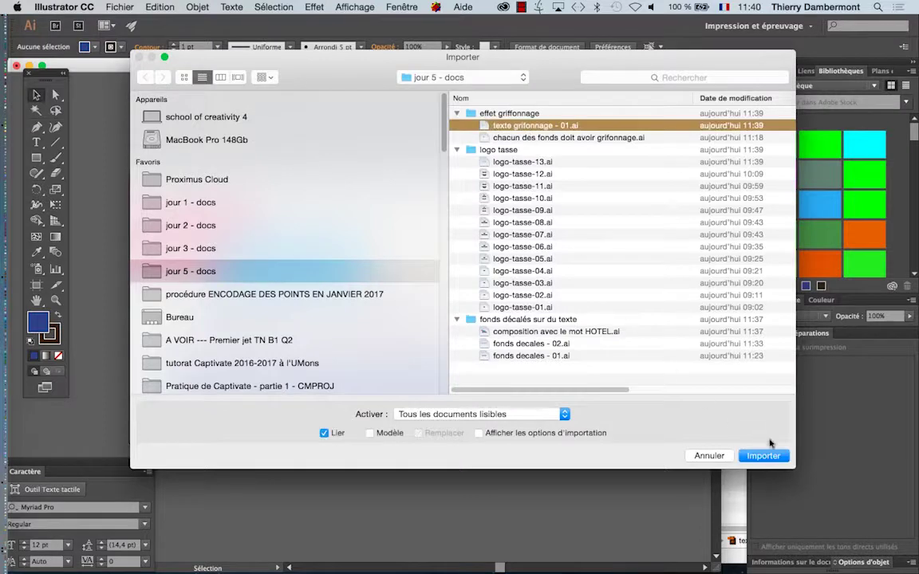
{"action": "left_click", "coordinate": [764, 455]}
{"action": "left_click_drag", "start_coordinate": [277, 191], "coordinate": [365, 220]}
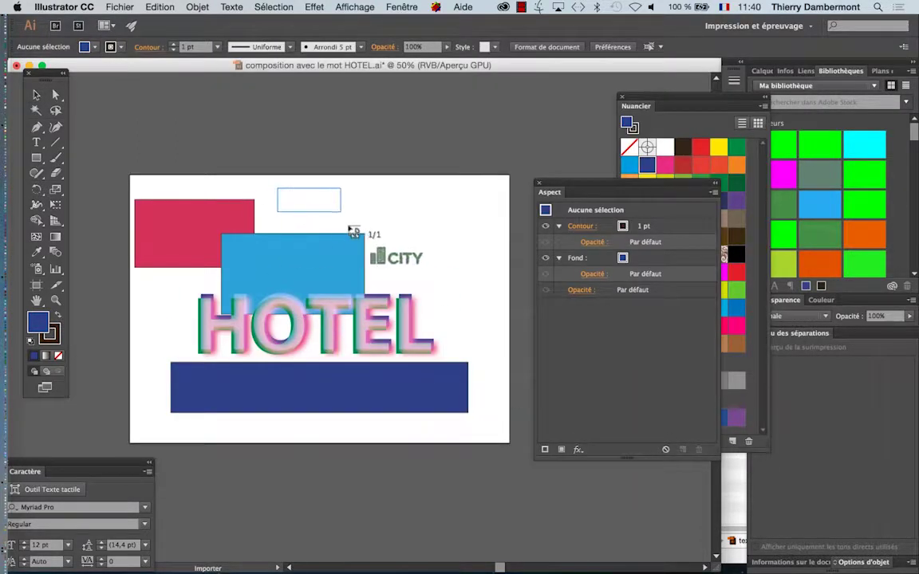
{"action": "left_click", "coordinate": [141, 111]}
Place linked logo-tasse-13.ai and move it over the red rectangle at left.
{"action": "left_click", "coordinate": [114, 6]}
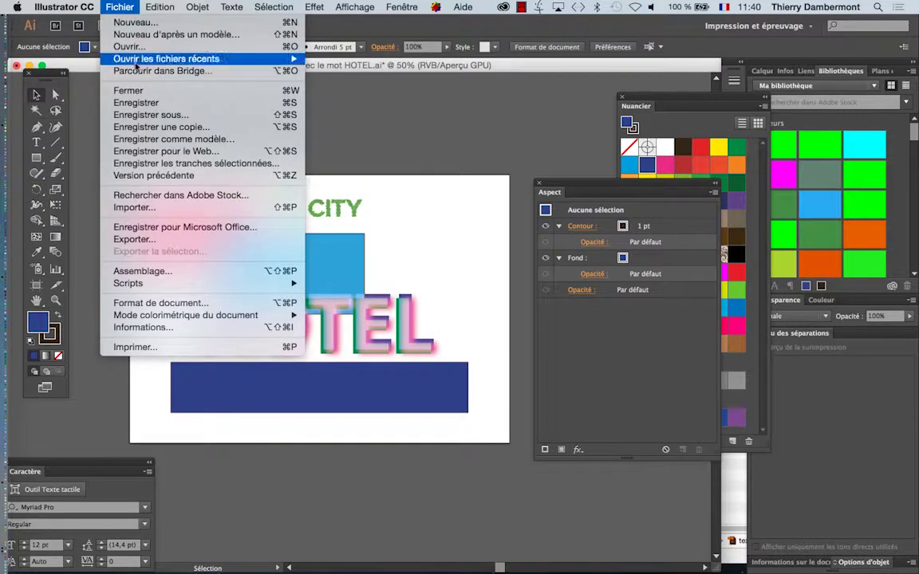
{"action": "left_click", "coordinate": [147, 207]}
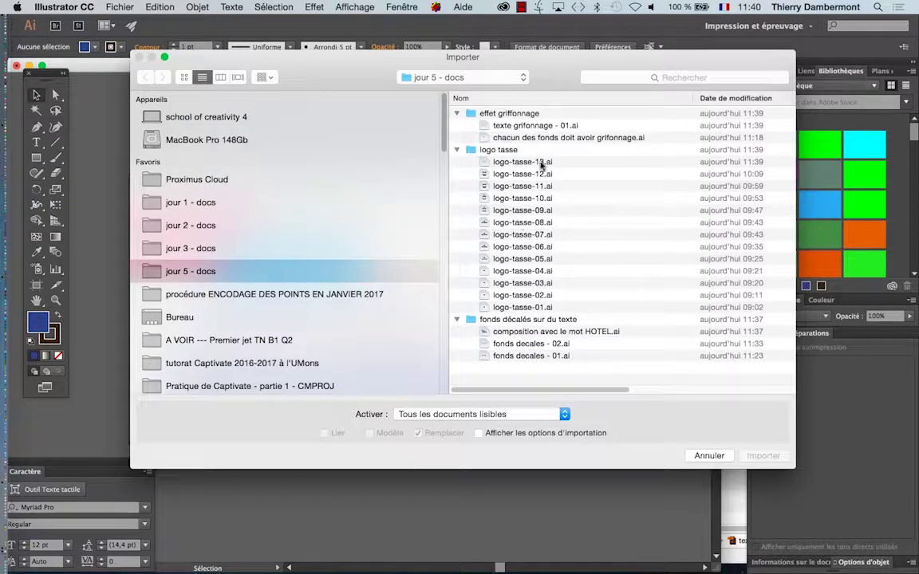
{"action": "left_click", "coordinate": [540, 163]}
{"action": "left_click", "coordinate": [762, 455]}
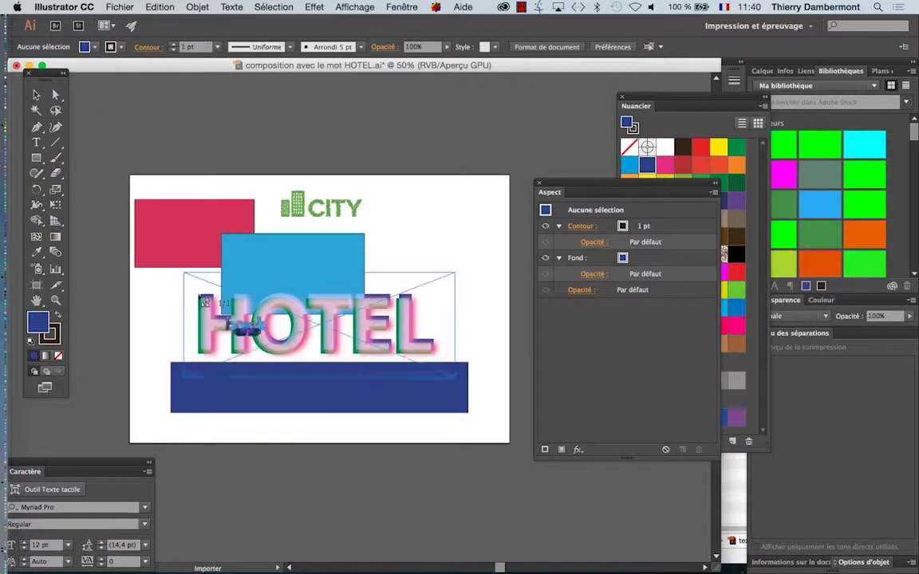
{"action": "left_click_drag", "start_coordinate": [388, 200], "coordinate": [504, 306]}
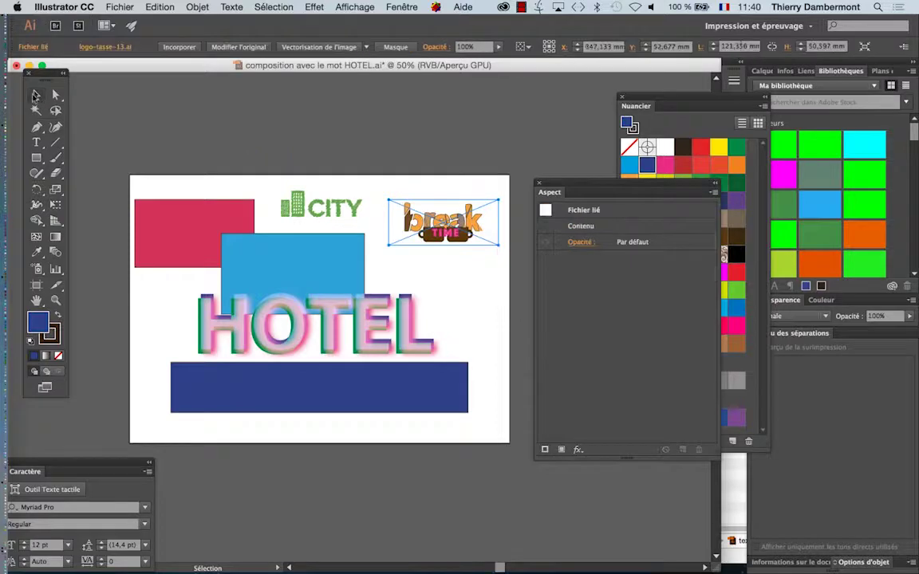
{"action": "left_click", "coordinate": [447, 272]}
{"action": "mouse_move", "coordinate": [461, 241]}
{"action": "left_mouse_down"}
{"action": "mouse_move", "coordinate": [245, 279]}
{"action": "mouse_move", "coordinate": [257, 287]}
{"action": "left_mouse_up"}
Move the CITY logo onto the blue bar and the break-time logo to the top right.
{"action": "key", "text": "ctrl+shift+a"}
{"action": "scroll", "coordinate": [305, 258], "scroll_direction": "up", "scroll_amount": 1}
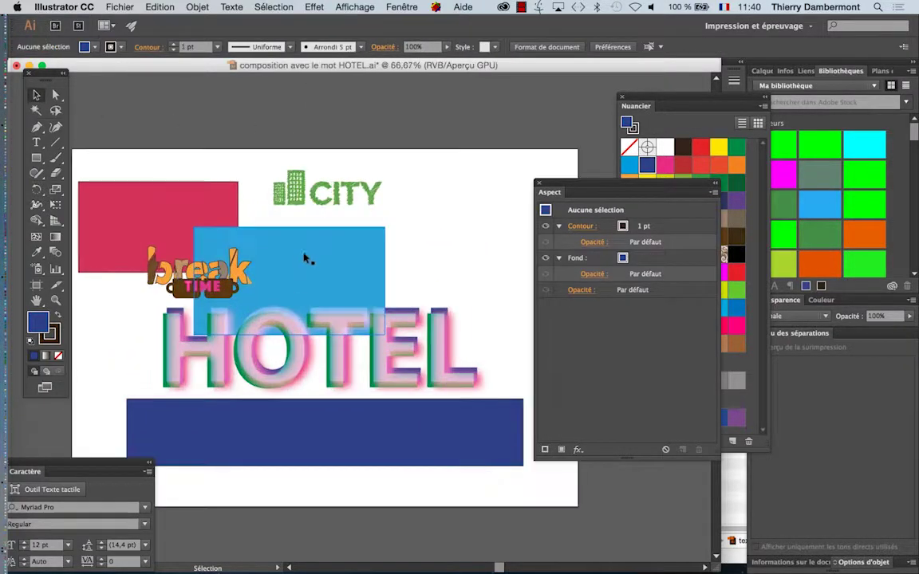
{"action": "mouse_move", "coordinate": [331, 203]}
{"action": "left_mouse_down"}
{"action": "mouse_move", "coordinate": [339, 428]}
{"action": "mouse_move", "coordinate": [392, 503]}
{"action": "left_mouse_up"}
{"action": "key", "text": "ctrl+shift+a"}
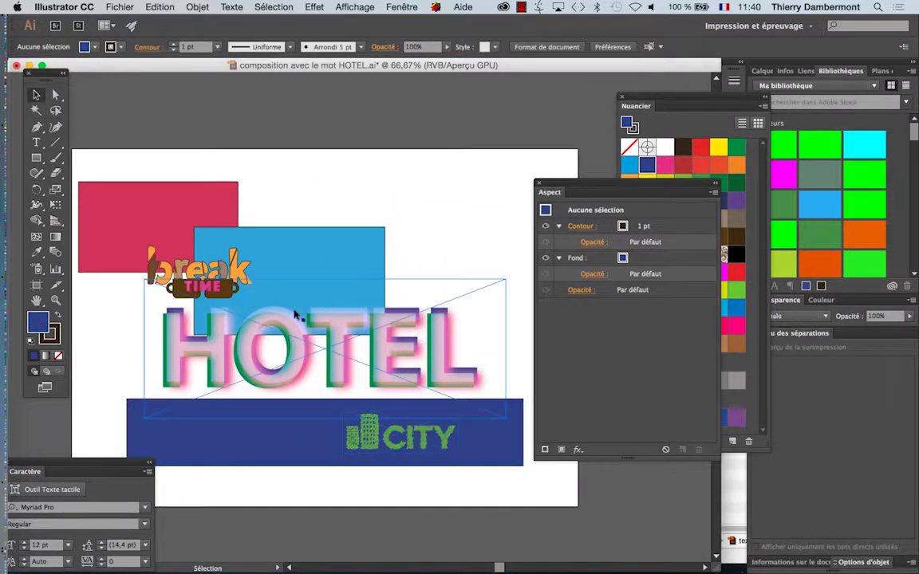
{"action": "left_click", "coordinate": [196, 269]}
{"action": "left_click_drag", "start_coordinate": [217, 271], "coordinate": [415, 226]}
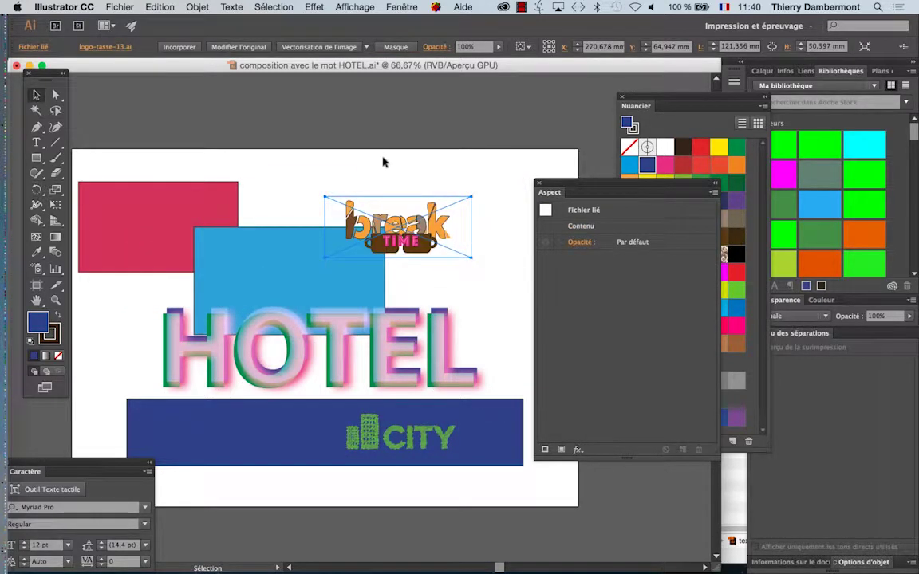
{"action": "left_click", "coordinate": [385, 184]}
Shift HOTEL up and left, then close the Aspect and Nuancier panels.
{"action": "left_click", "coordinate": [349, 360]}
{"action": "left_click_drag", "start_coordinate": [349, 360], "coordinate": [295, 335]}
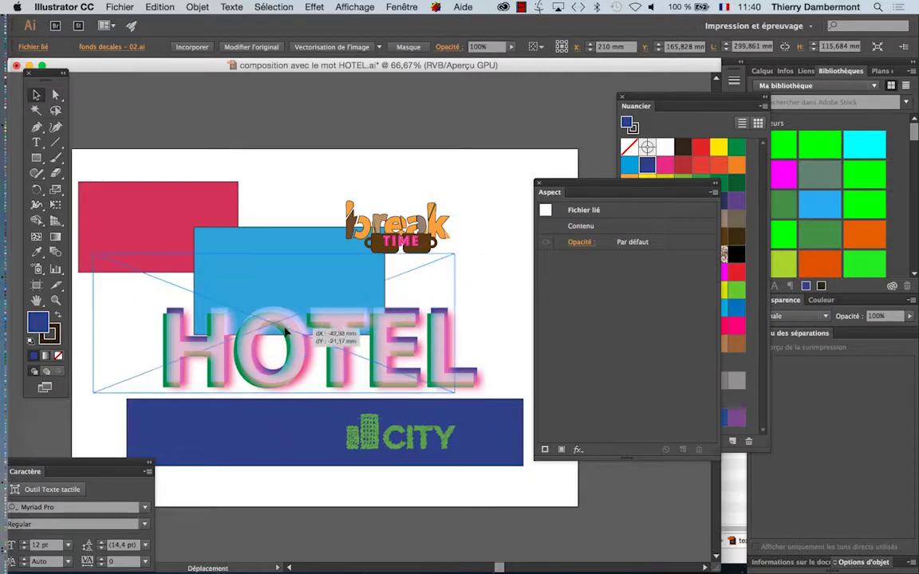
{"action": "left_click", "coordinate": [372, 139]}
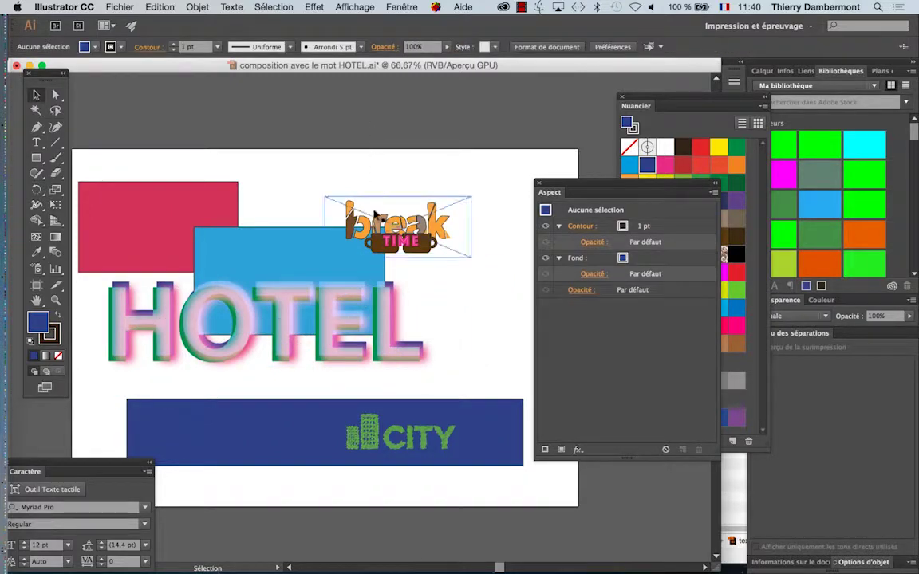
{"action": "scroll", "coordinate": [393, 271], "scroll_direction": "down", "scroll_amount": 1, "text": "alt"}
{"action": "scroll", "coordinate": [397, 281], "scroll_direction": "down", "scroll_amount": 1, "text": "alt"}
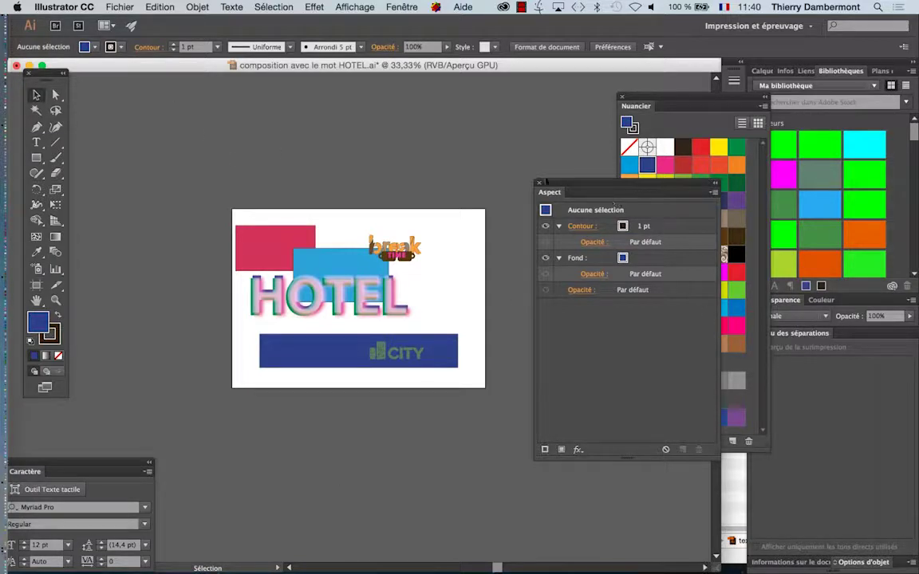
{"action": "left_click", "coordinate": [539, 184]}
{"action": "left_click", "coordinate": [621, 97]}
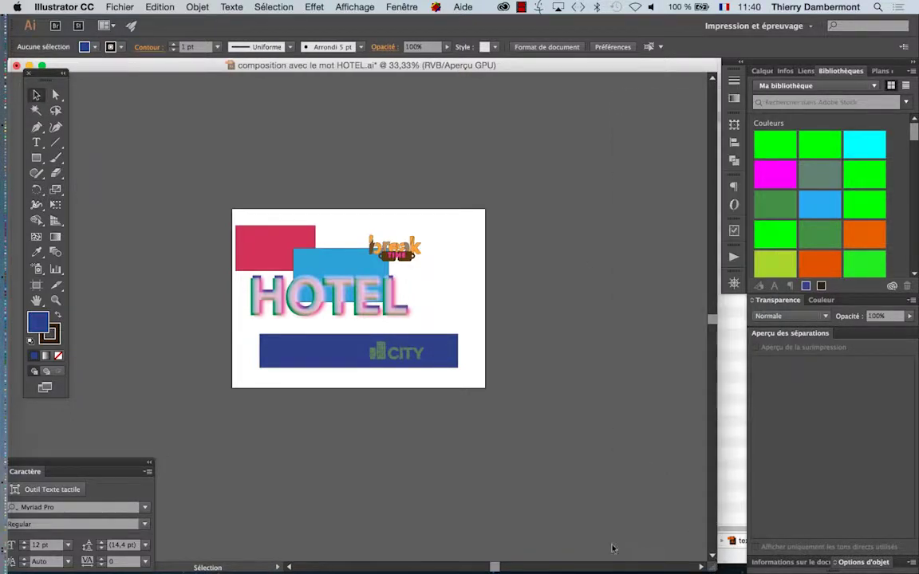
Shrink the Illustrator window and zoom in on the CITY logo.
{"action": "left_click_drag", "start_coordinate": [716, 567], "coordinate": [500, 439]}
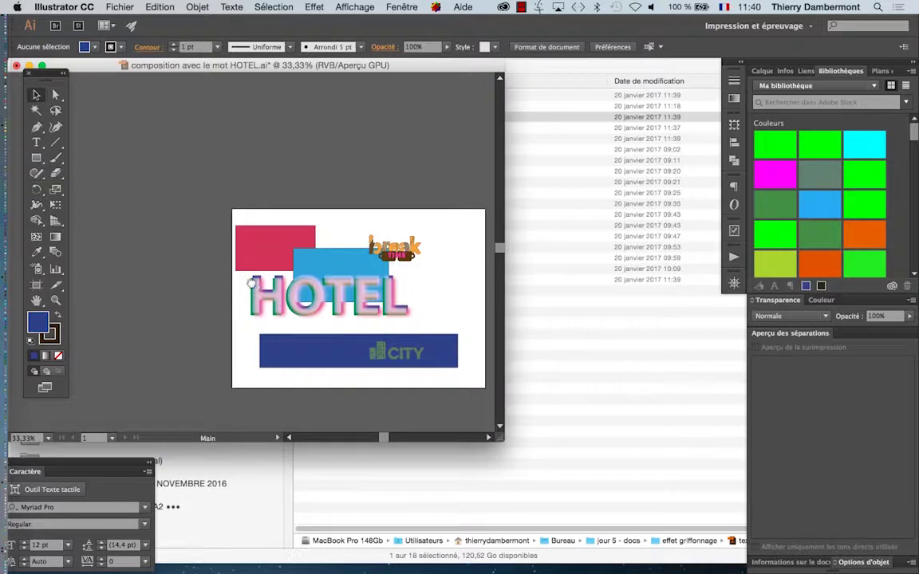
{"action": "left_click_drag", "start_coordinate": [251, 284], "coordinate": [127, 198]}
{"action": "left_click", "coordinate": [239, 266]}
{"action": "key", "text": "super+equal"}
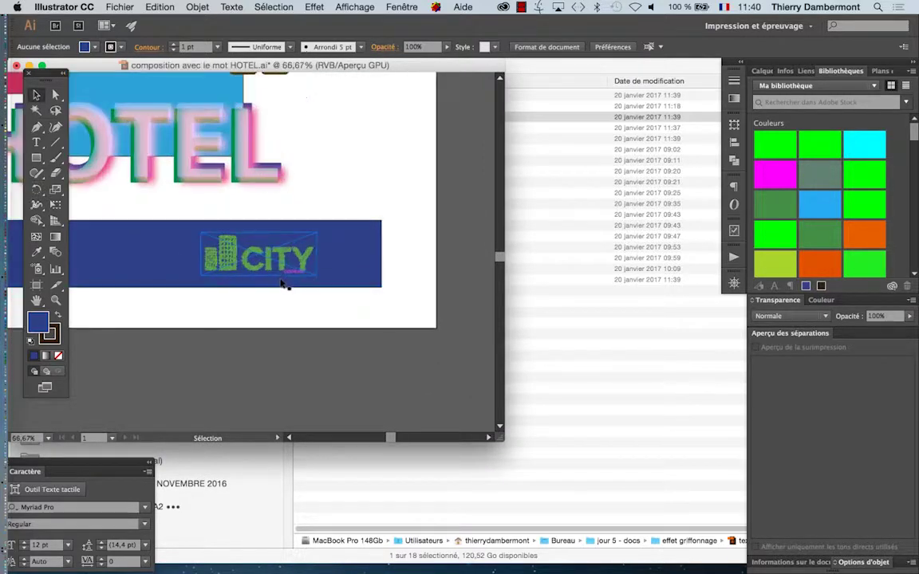
{"action": "left_click", "coordinate": [273, 293]}
In Finder, double-click texte grifonnage - 01.ai to open it in Illustrator.
{"action": "left_click", "coordinate": [529, 287]}
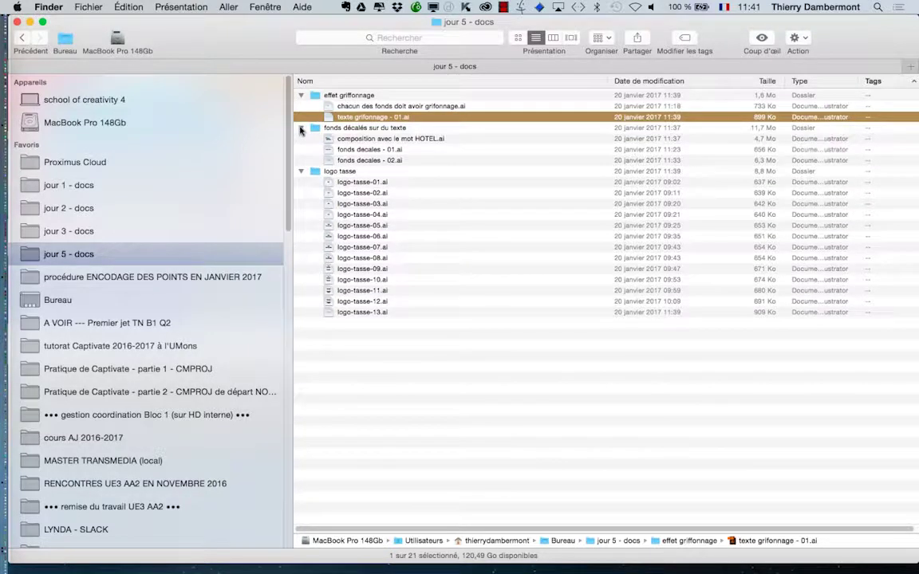
{"action": "left_click", "coordinate": [371, 159]}
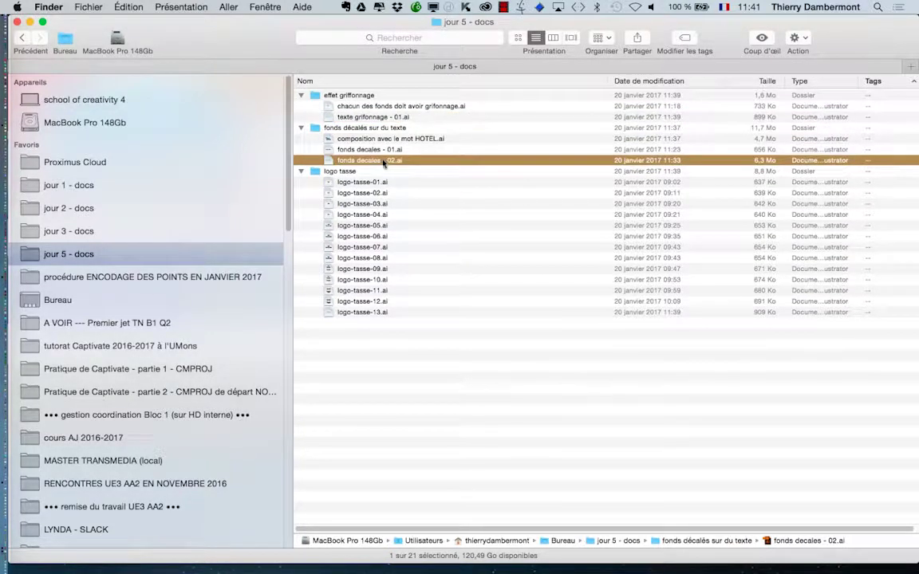
{"action": "double_click", "coordinate": [389, 117]}
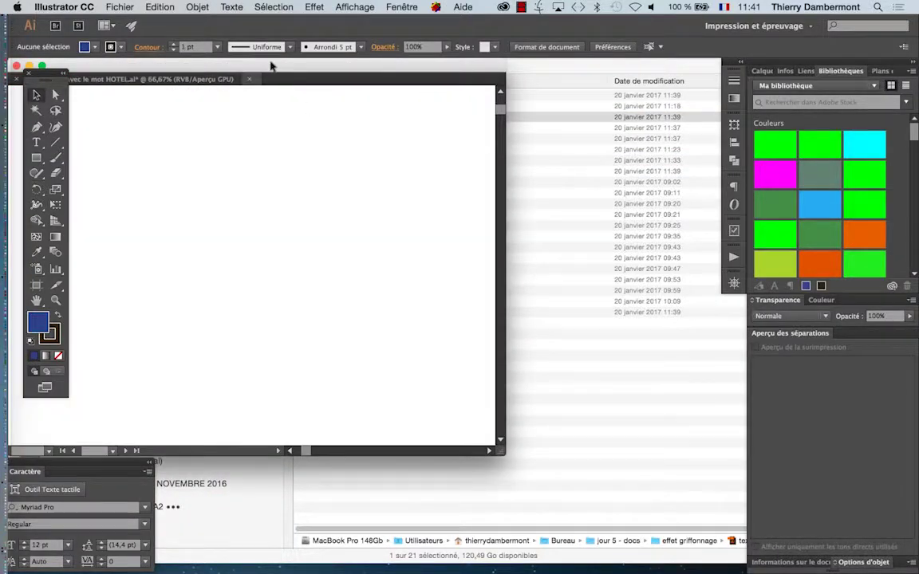
Arrange the document windows, zoom in and select the CITY text.
{"action": "left_click_drag", "start_coordinate": [278, 65], "coordinate": [382, 148]}
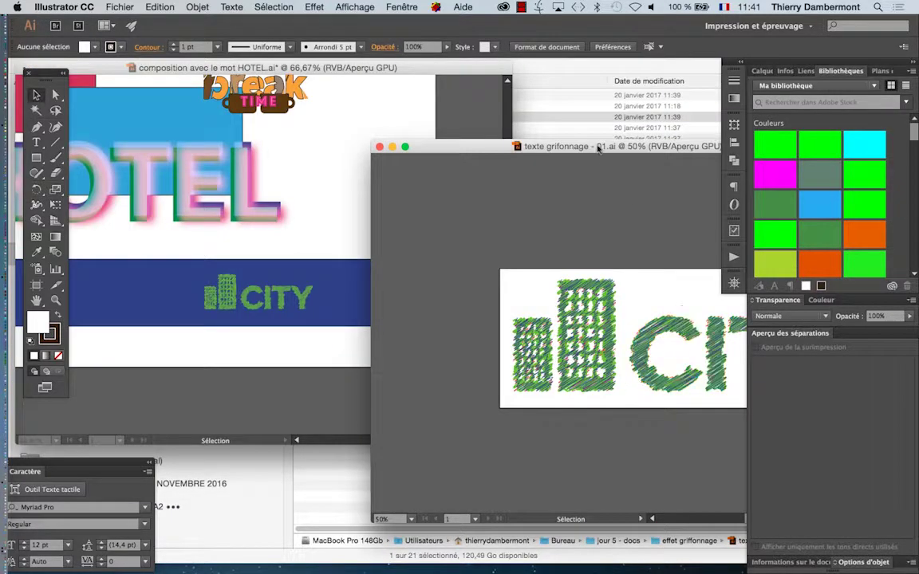
{"action": "left_click_drag", "start_coordinate": [596, 147], "coordinate": [397, 155]}
{"action": "key", "text": "ctrl+plus"}
{"action": "left_click_drag", "start_coordinate": [457, 420], "coordinate": [443, 423]}
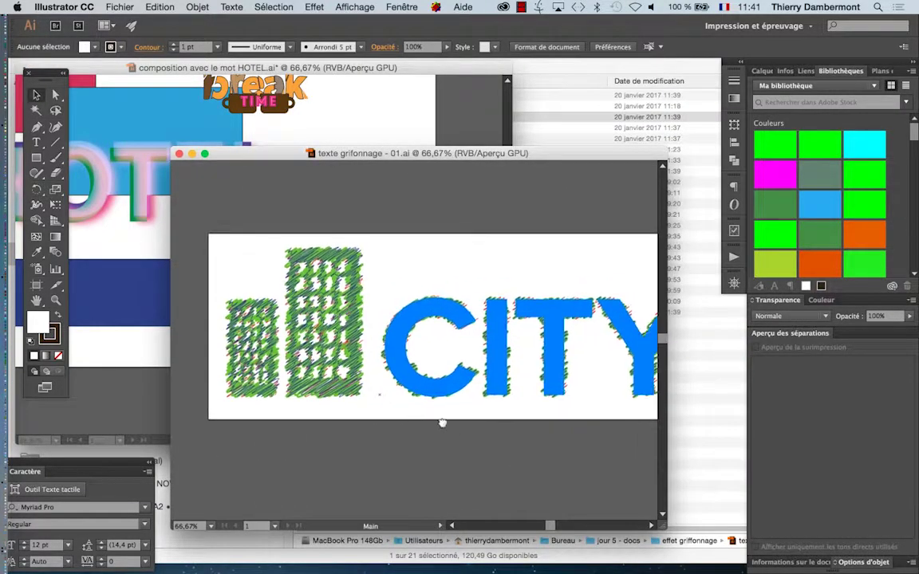
{"action": "scroll", "coordinate": [421, 395], "scroll_direction": "right", "scroll_amount": 2}
{"action": "left_click", "coordinate": [416, 394]}
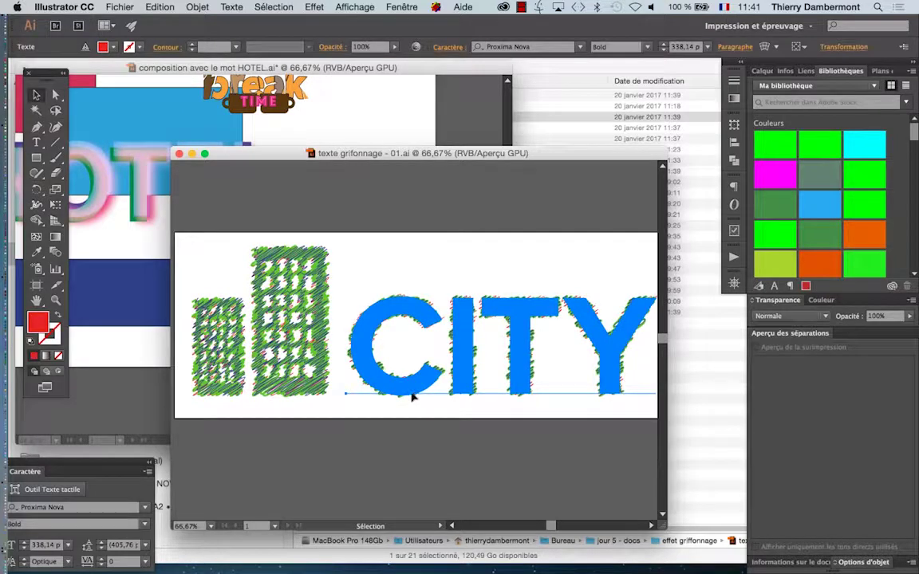
In the Aspect panel, change the CITY scribble fill from green to orange (R=247 V=147 B=30).
{"action": "left_click", "coordinate": [401, 6]}
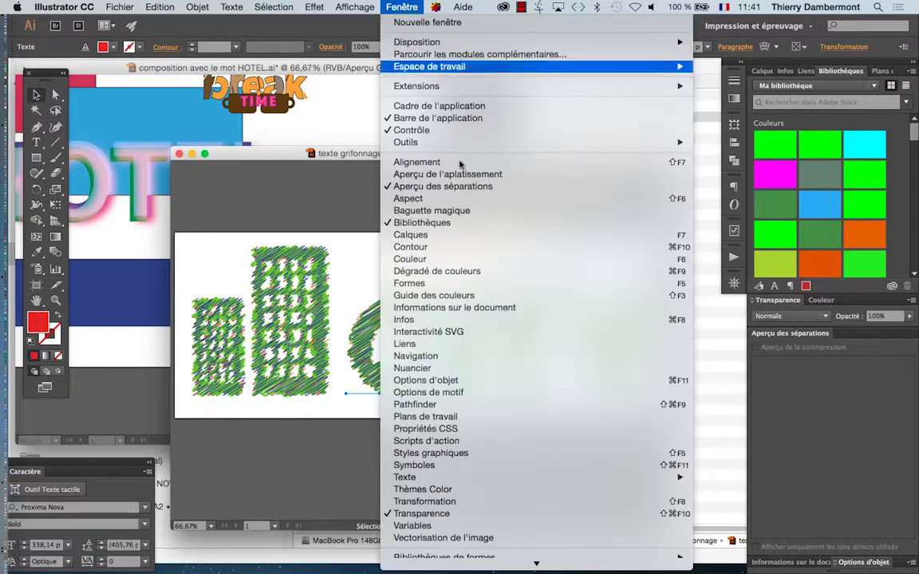
{"action": "left_click", "coordinate": [410, 198]}
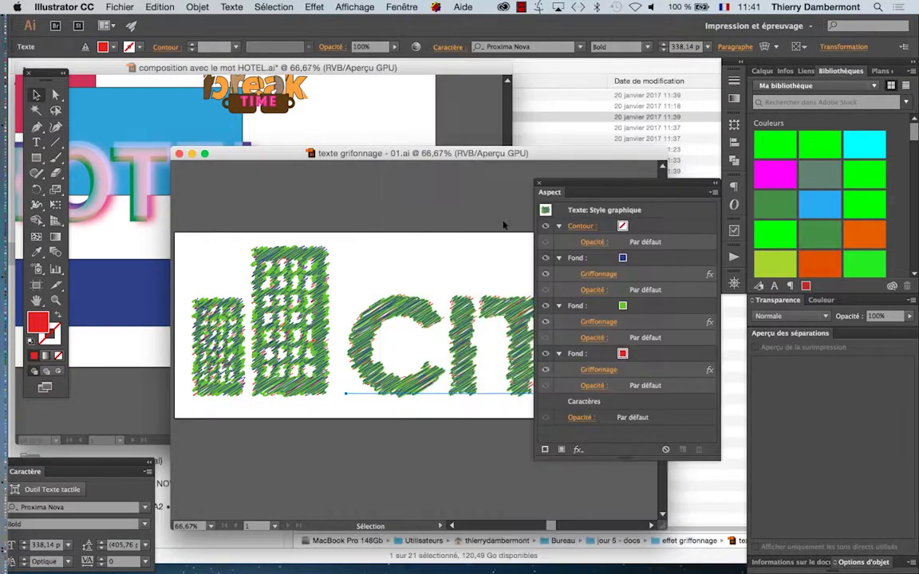
{"action": "left_click", "coordinate": [634, 308]}
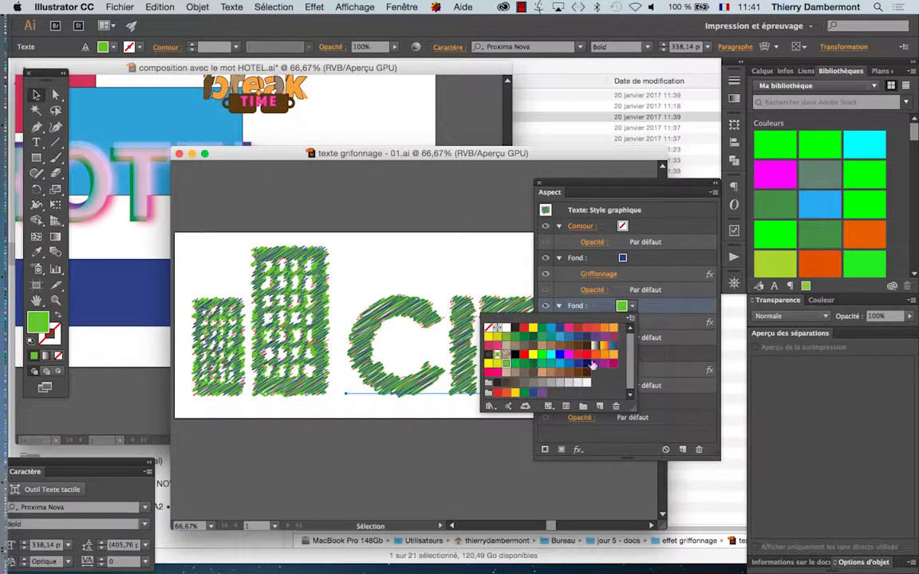
{"action": "left_click", "coordinate": [604, 355]}
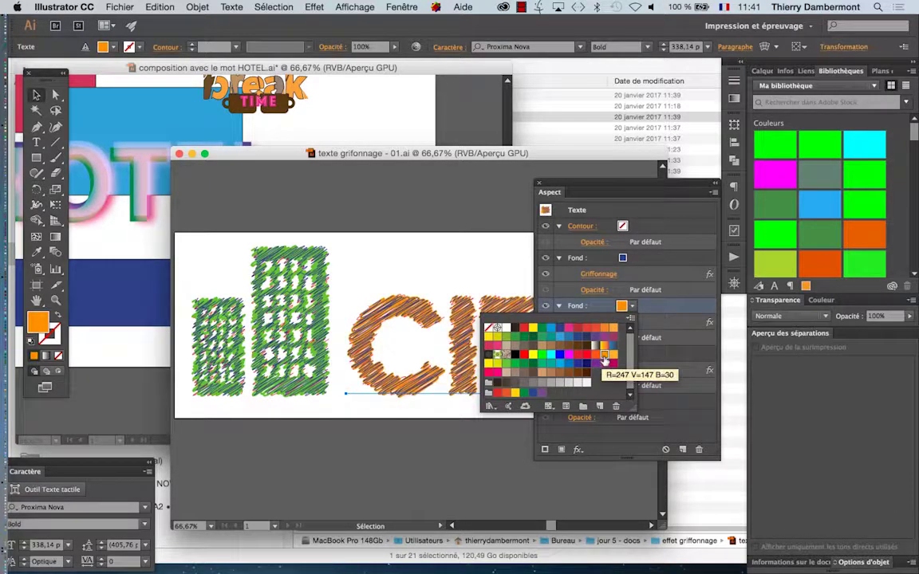
{"action": "left_click", "coordinate": [413, 396]}
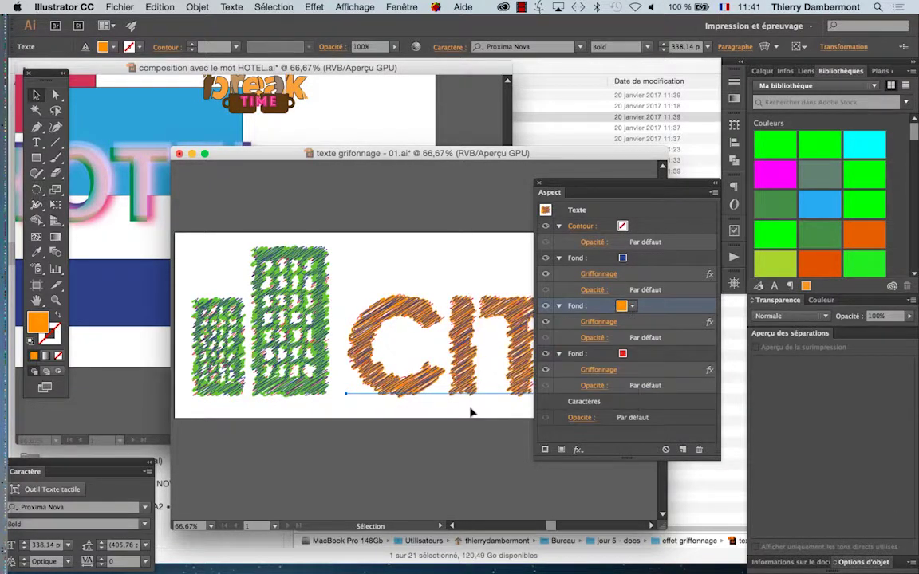
{"action": "left_click", "coordinate": [539, 185]}
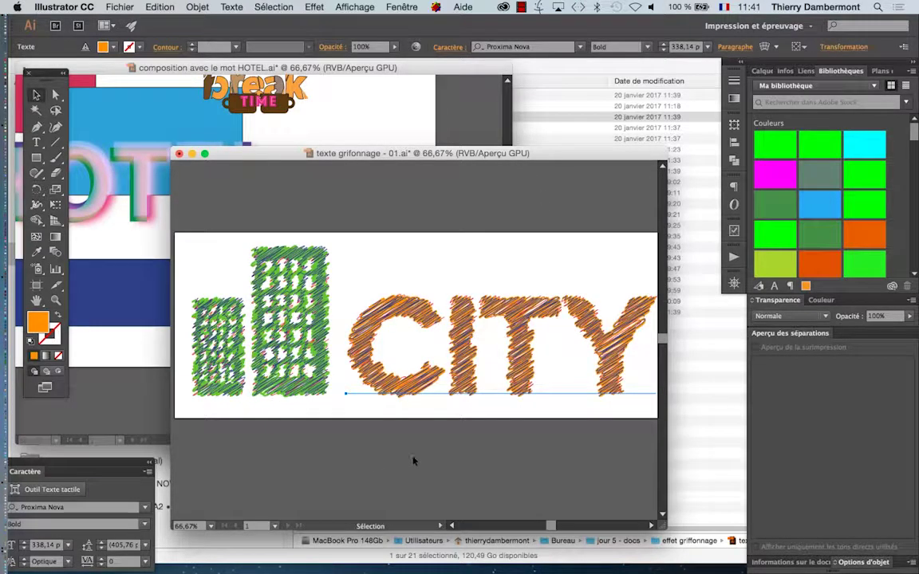
{"action": "scroll", "coordinate": [413, 460], "scroll_direction": "down", "scroll_amount": 1}
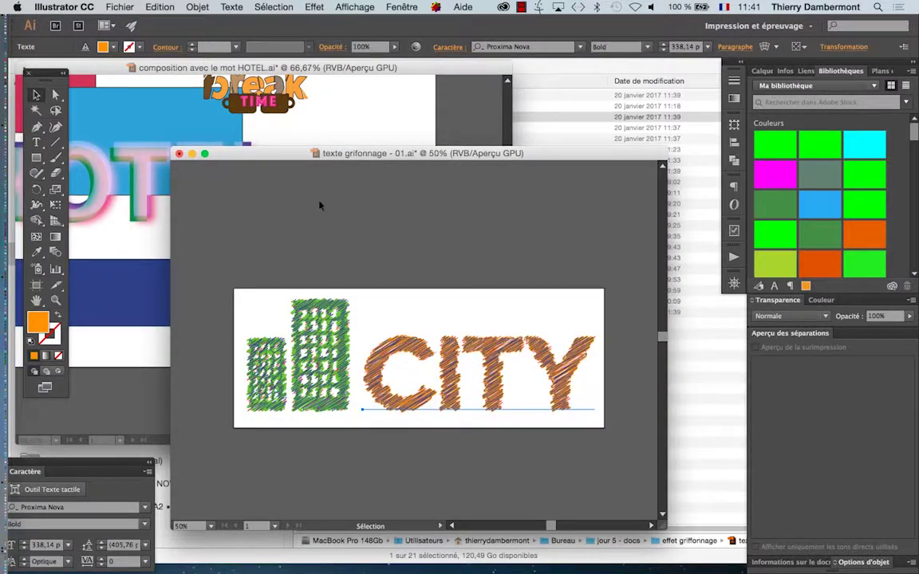
{"action": "mouse_move", "coordinate": [422, 152]}
{"action": "left_mouse_down"}
{"action": "mouse_move", "coordinate": [648, 177]}
{"action": "mouse_move", "coordinate": [616, 123]}
{"action": "left_mouse_up"}
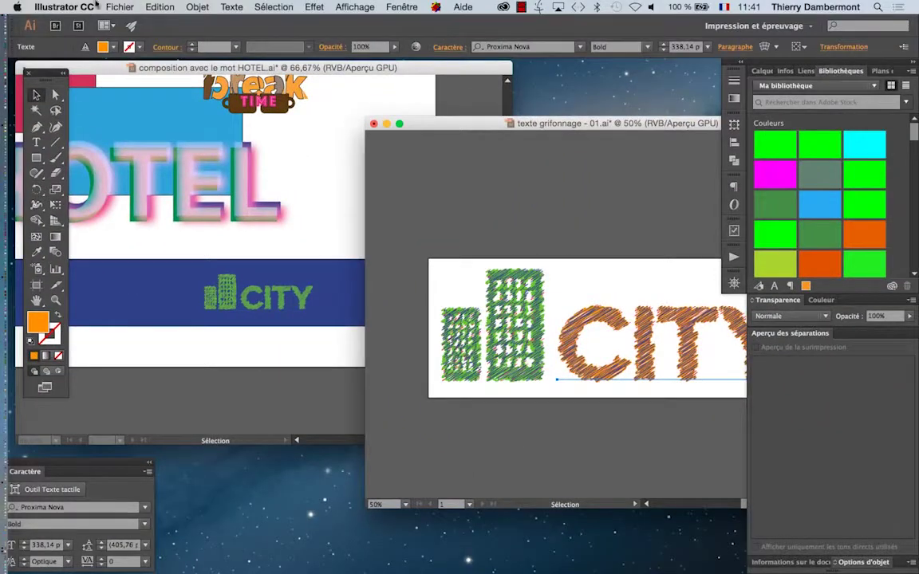
{"action": "left_click", "coordinate": [70, 5]}
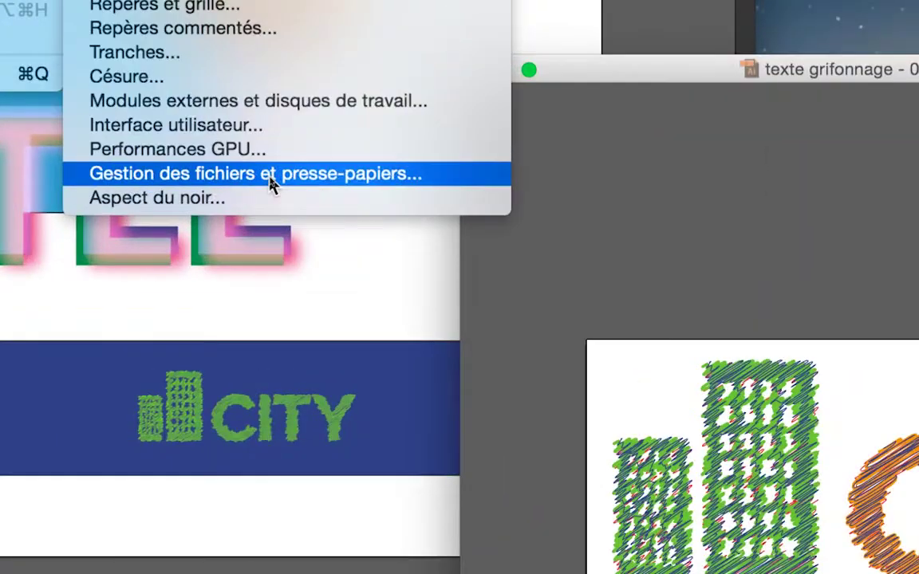
{"action": "left_click", "coordinate": [271, 177]}
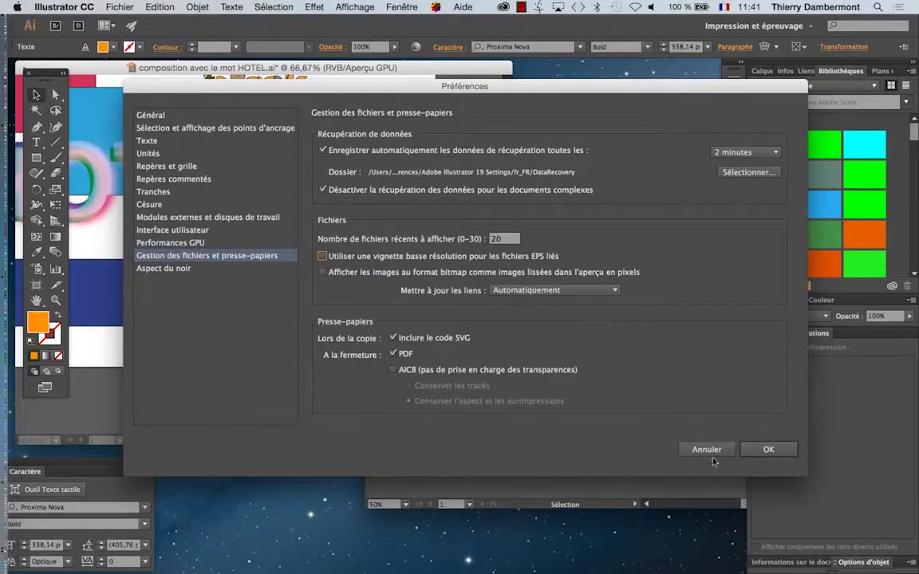
{"action": "left_click", "coordinate": [710, 452]}
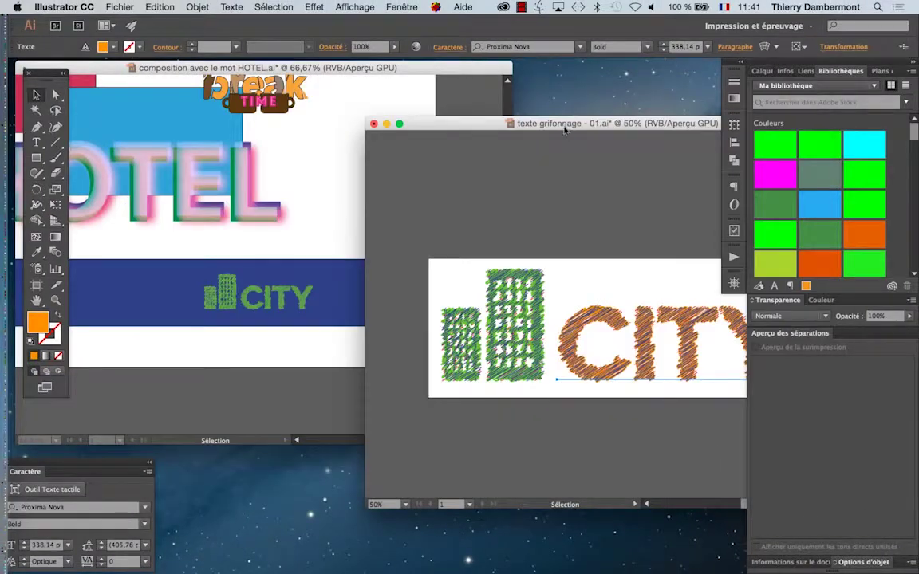
{"action": "mouse_move", "coordinate": [563, 130]}
{"action": "left_mouse_down"}
{"action": "mouse_move", "coordinate": [571, 177]}
{"action": "mouse_move", "coordinate": [548, 176]}
{"action": "left_mouse_up"}
{"action": "left_click", "coordinate": [120, 7]}
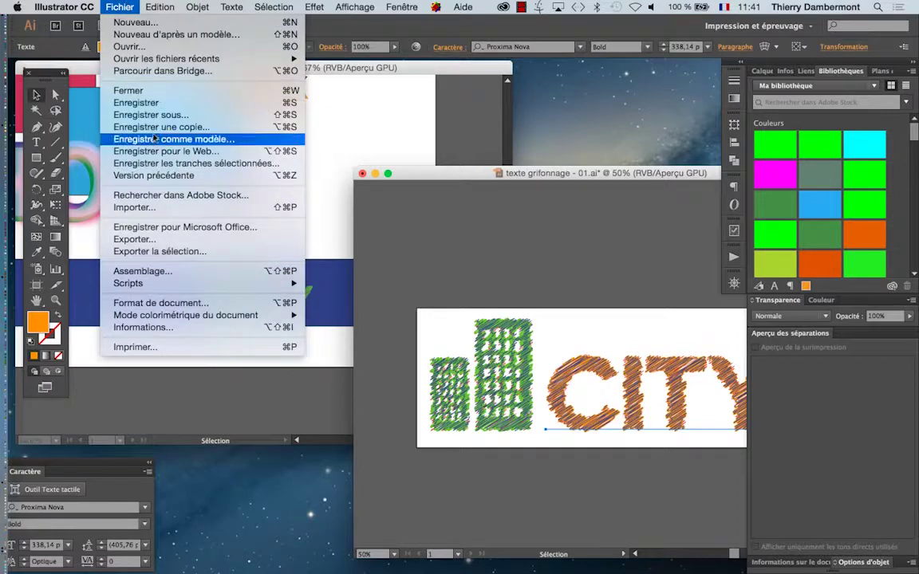
Save texte grifonnage, return to HOTEL, and Group-Select the blue banner to confirm the orange CITY lettering.
{"action": "left_click", "coordinate": [142, 101]}
{"action": "left_click", "coordinate": [277, 71]}
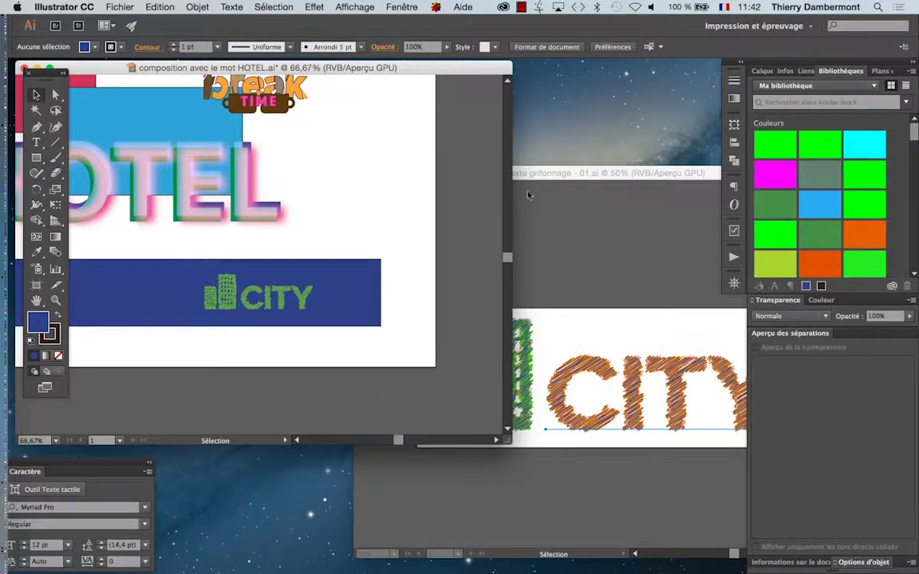
{"action": "key", "text": "a"}
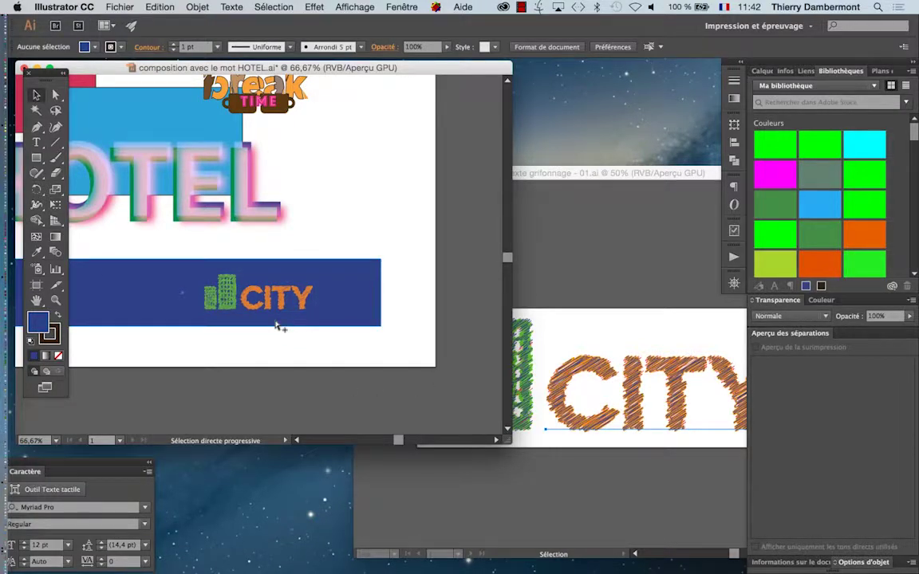
{"action": "left_click", "coordinate": [275, 326]}
Bring the HOTEL composition back to the front and zoom out to fit the whole artboard.
{"action": "key", "text": "super+w"}
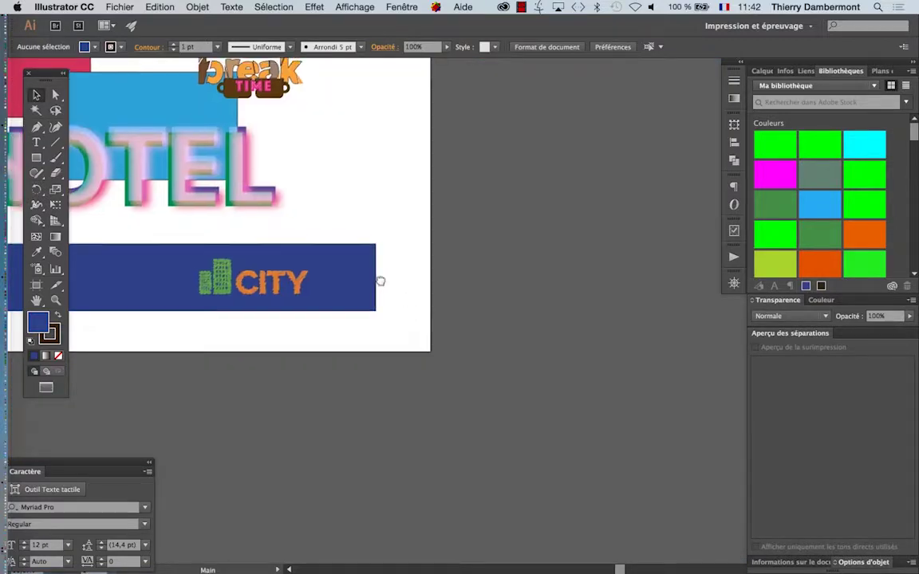
{"action": "key", "text": "super+0"}
{"action": "left_click_drag", "start_coordinate": [603, 412], "coordinate": [593, 366]}
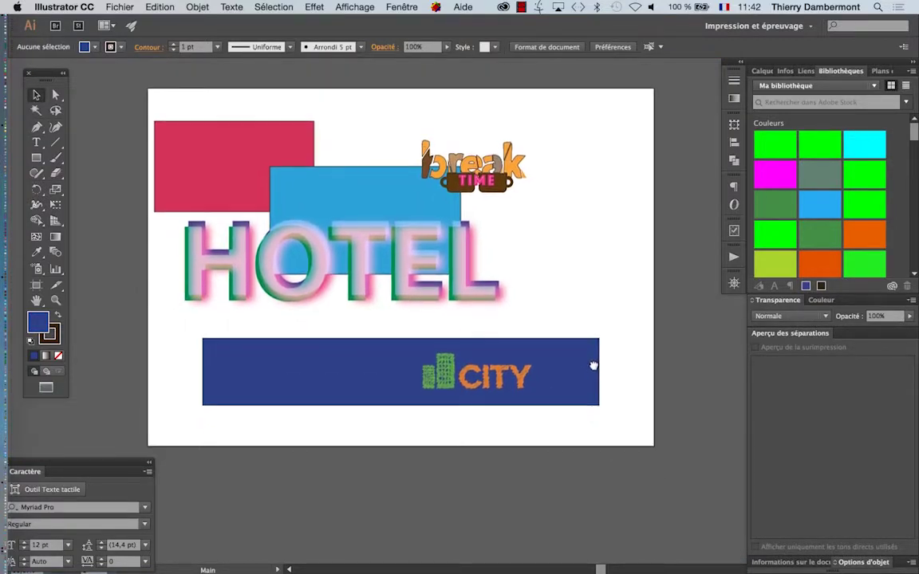
{"action": "left_click", "coordinate": [486, 326]}
{"action": "key", "text": "super+minus"}
{"action": "left_click", "coordinate": [496, 461]}
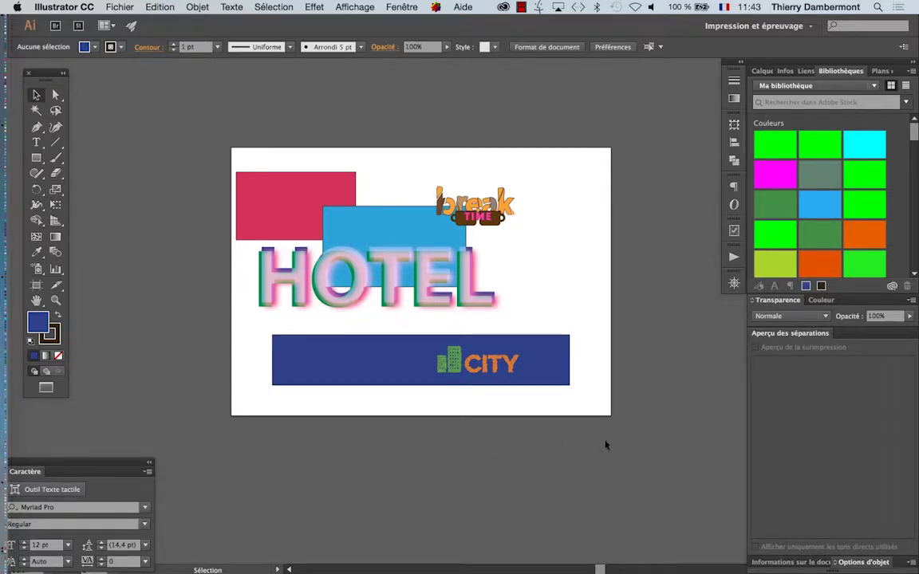
Alt-drag CITY logo copies onto the red rectangle and to the right of HOTEL.
{"action": "left_click", "coordinate": [483, 364]}
{"action": "mouse_move", "coordinate": [478, 365]}
{"action": "left_mouse_down"}
{"action": "mouse_move", "coordinate": [312, 202]}
{"action": "mouse_move", "coordinate": [536, 271]}
{"action": "left_mouse_up"}
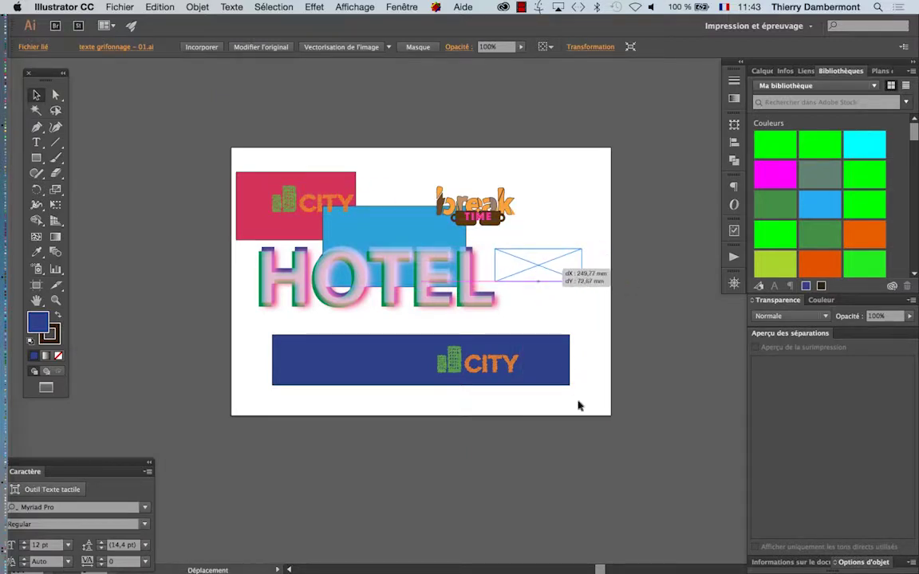
{"action": "left_click", "coordinate": [579, 474]}
{"action": "scroll", "coordinate": [363, 263], "scroll_direction": "up", "scroll_amount": 2}
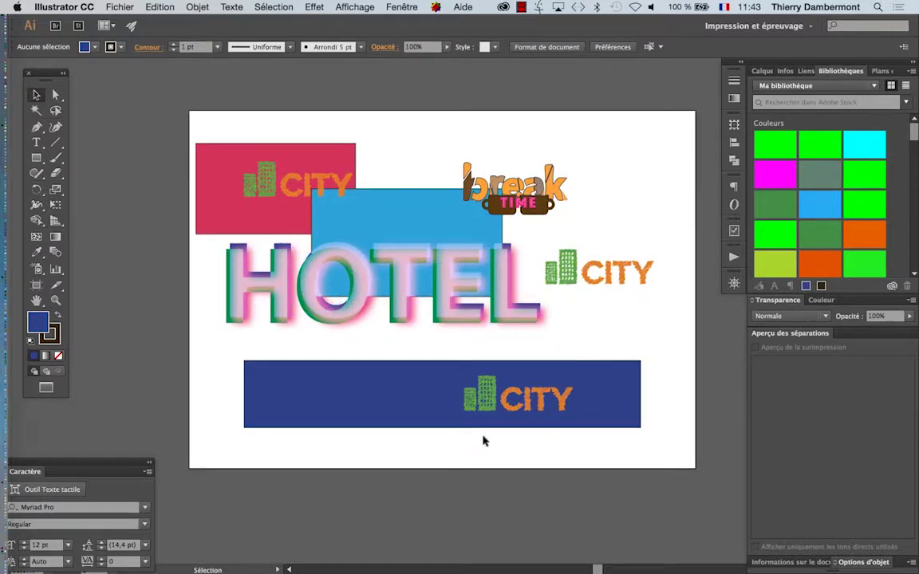
Preview the composition with panels hidden, then bring up the texte grifonnage source document.
{"action": "key", "text": "shift+Tab"}
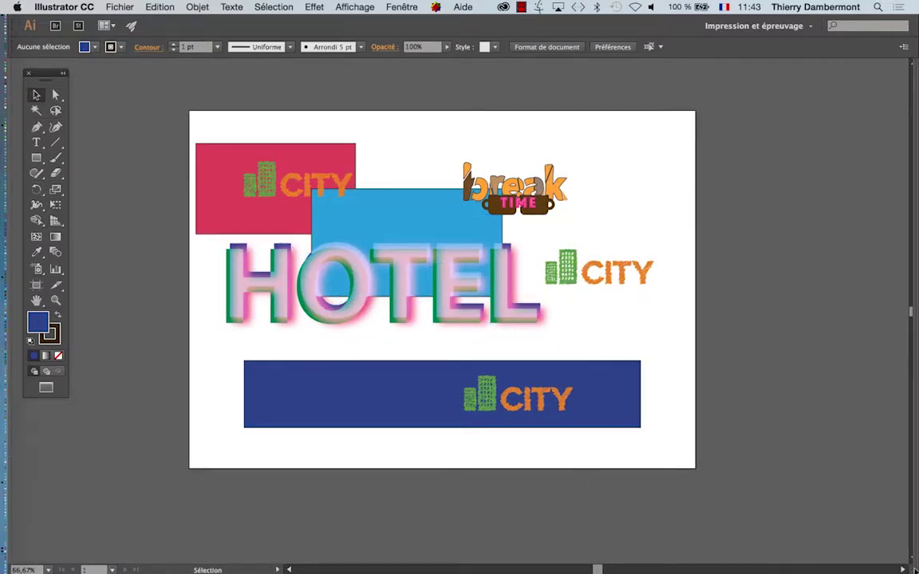
{"action": "key", "text": "shift+Tab"}
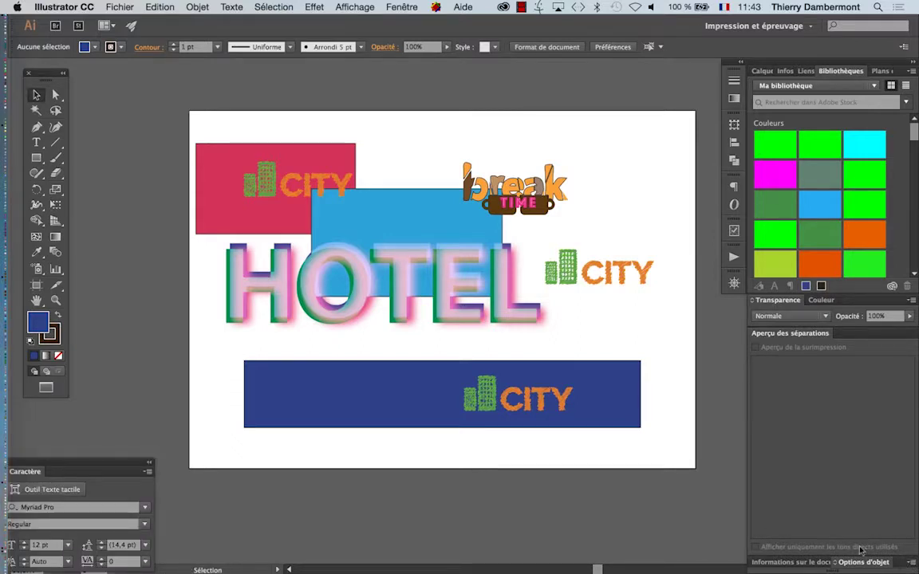
{"action": "key", "text": "shift+Tab"}
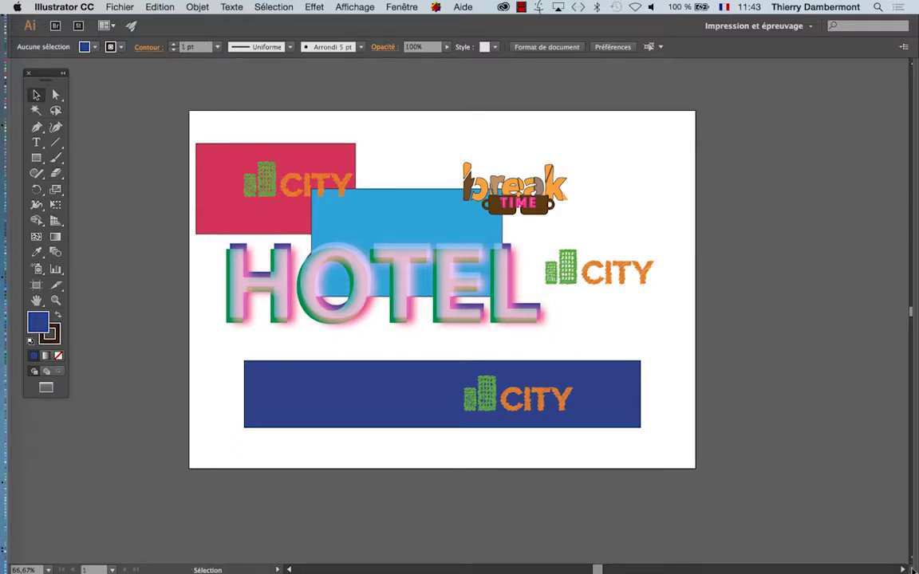
{"action": "key", "text": "shift+Tab"}
{"action": "key", "text": "shift+Tab"}
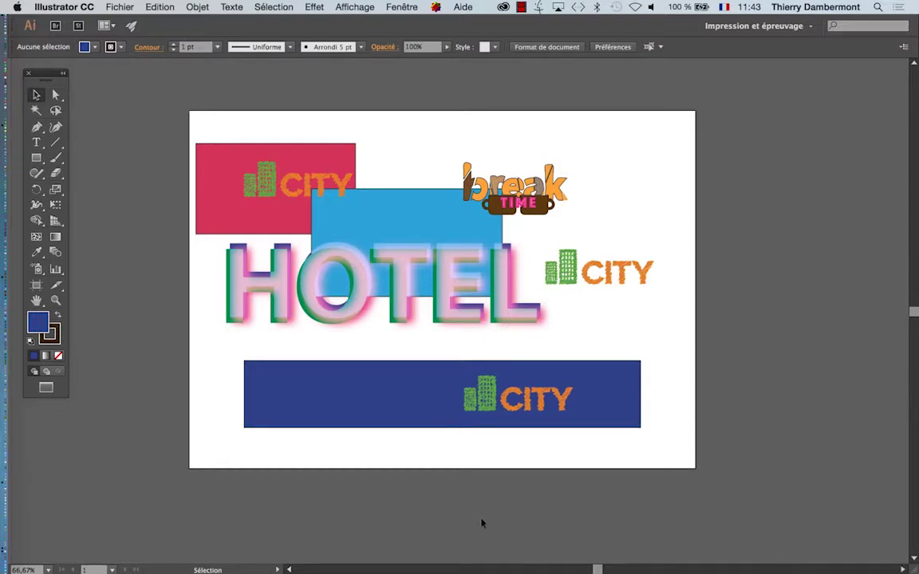
{"action": "key", "text": "f"}
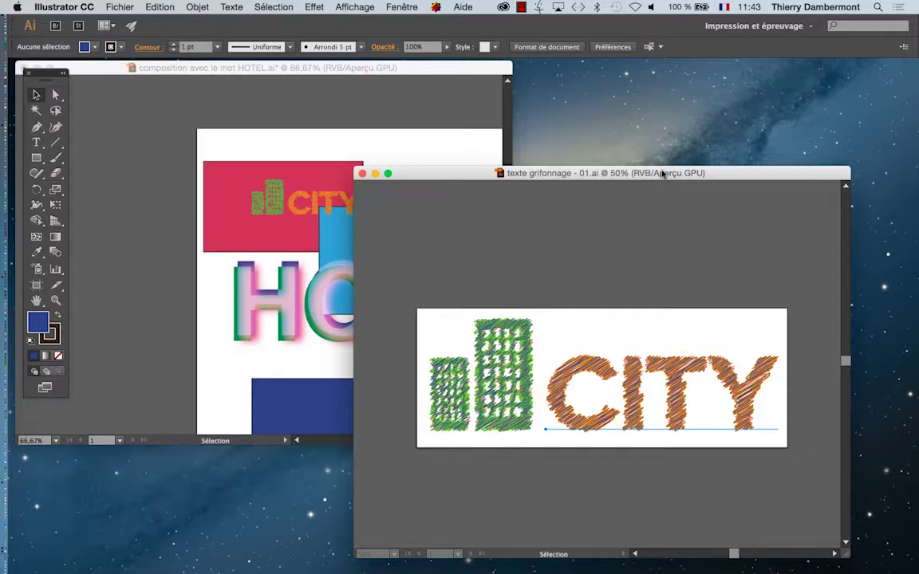
In the Aspect panel, change the tall building's Fond from green to yellow, then deselect it.
{"action": "mouse_move", "coordinate": [642, 172]}
{"action": "left_mouse_down"}
{"action": "mouse_move", "coordinate": [691, 133]}
{"action": "mouse_move", "coordinate": [677, 127]}
{"action": "left_mouse_up"}
{"action": "left_click", "coordinate": [533, 379]}
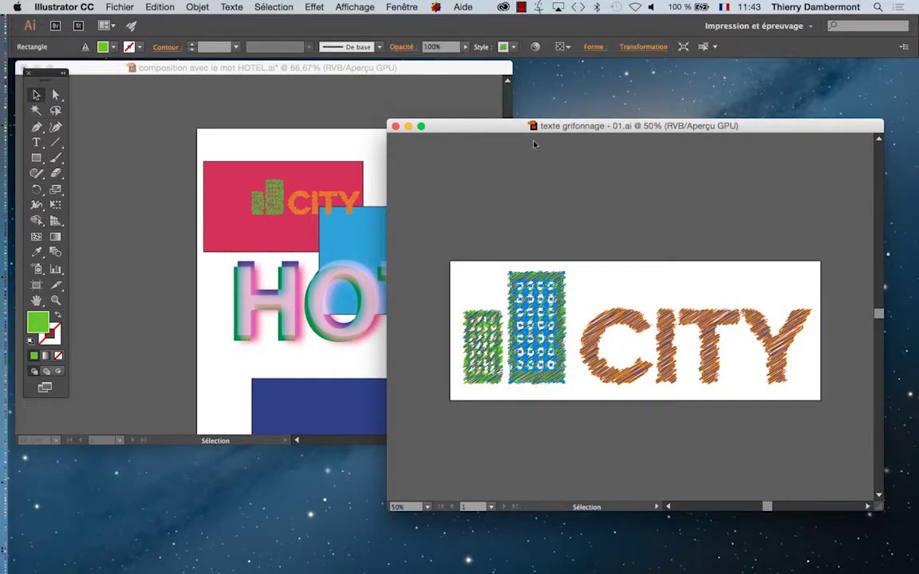
{"action": "left_click", "coordinate": [401, 7]}
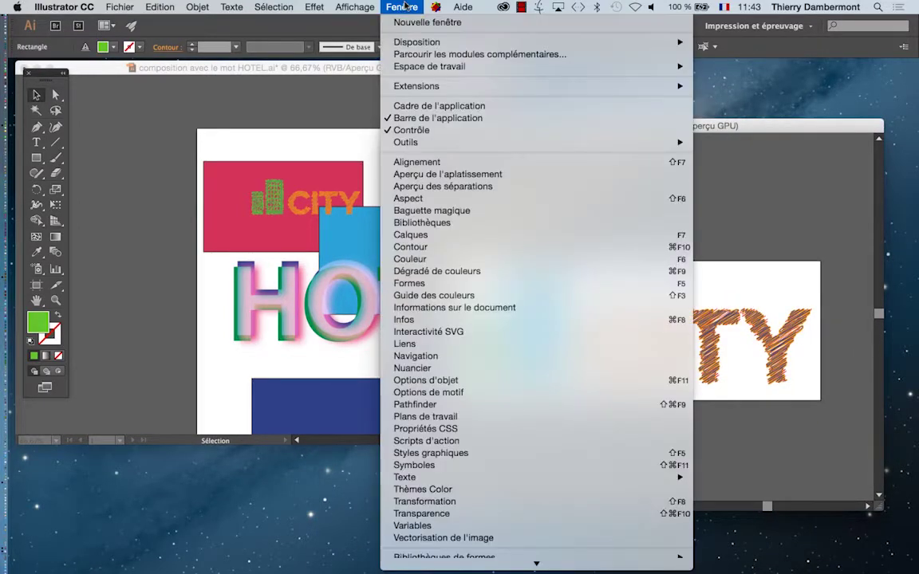
{"action": "left_click", "coordinate": [429, 200]}
{"action": "left_click_drag", "start_coordinate": [564, 191], "coordinate": [678, 205]}
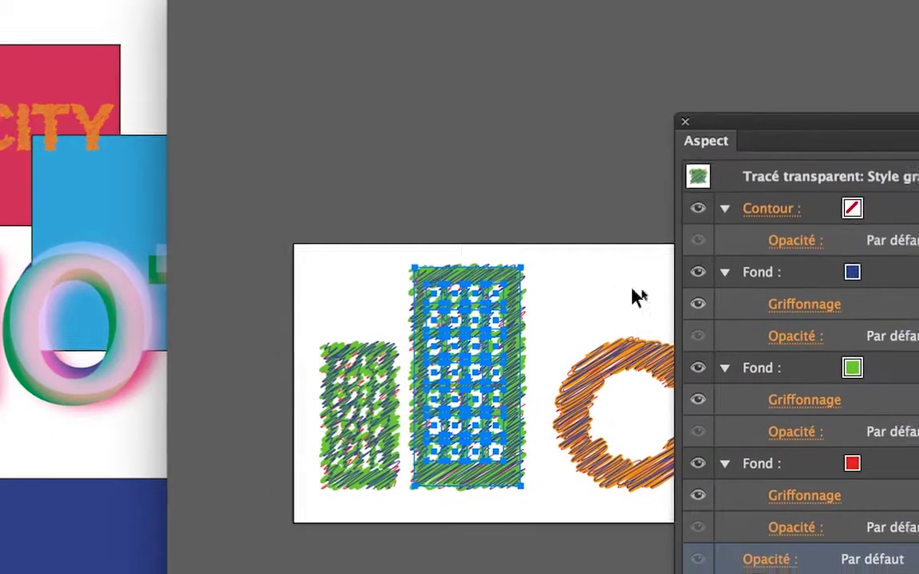
{"action": "left_click", "coordinate": [691, 311]}
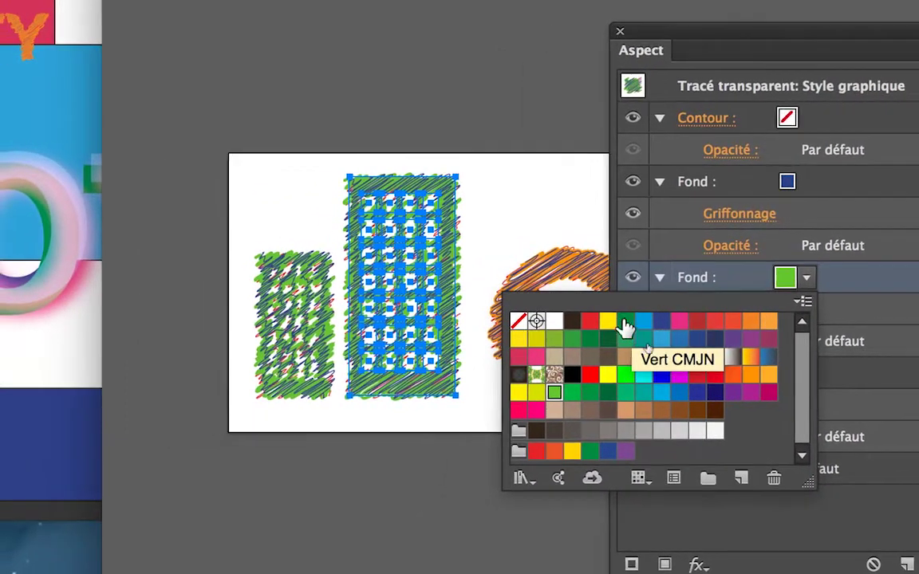
{"action": "left_click", "coordinate": [607, 321]}
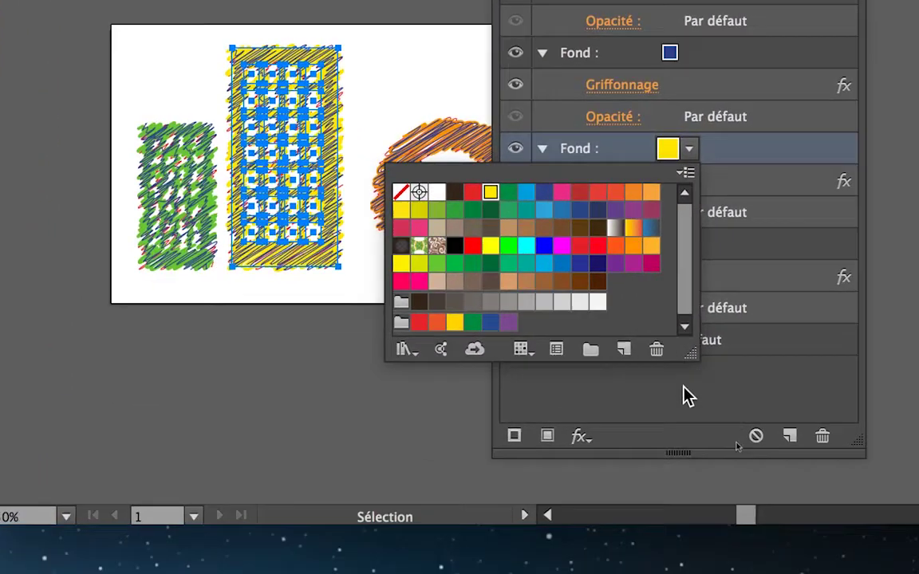
{"action": "left_click", "coordinate": [684, 395]}
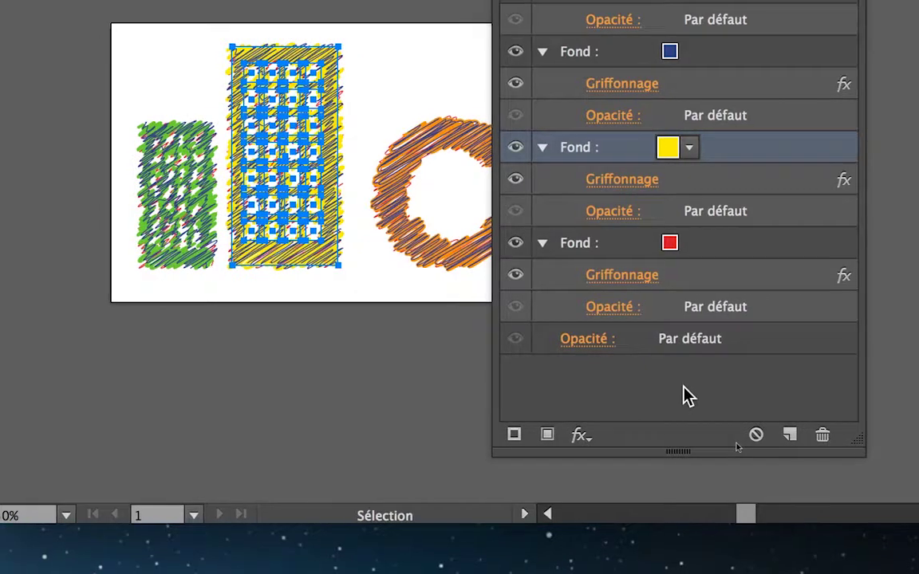
{"action": "left_click", "coordinate": [684, 395]}
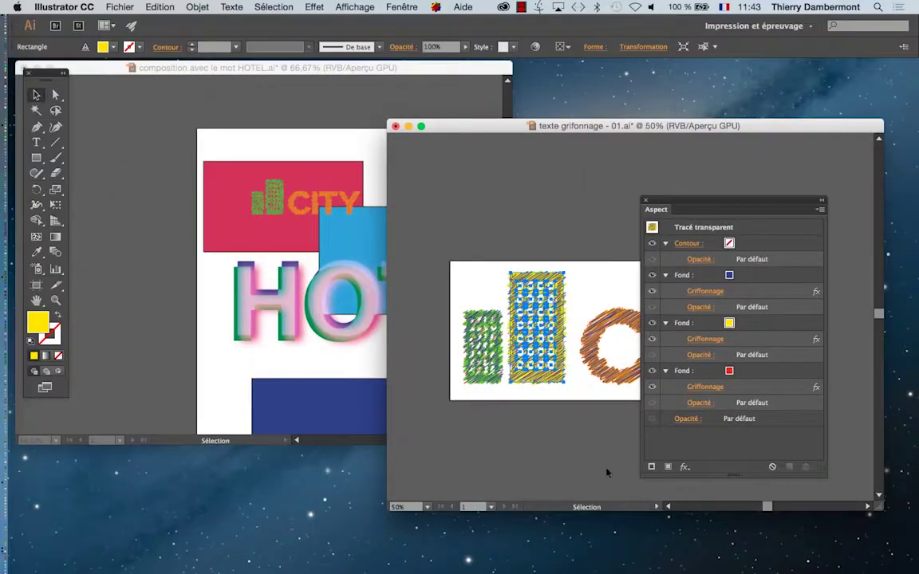
{"action": "left_click", "coordinate": [606, 472]}
Save the recoloured texte grifonnage - 01.ai document.
{"action": "left_click_drag", "start_coordinate": [663, 209], "coordinate": [720, 467]}
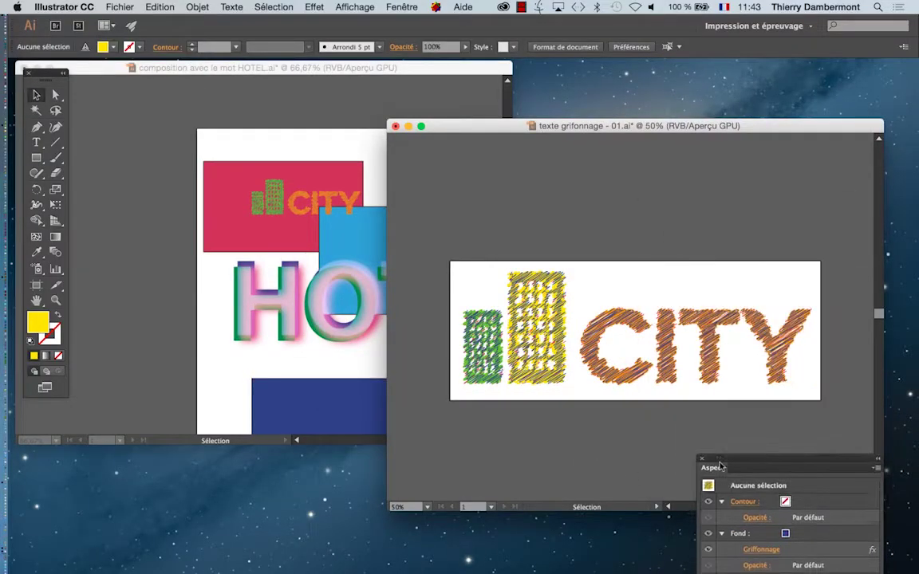
{"action": "mouse_move", "coordinate": [468, 128]}
{"action": "left_mouse_down"}
{"action": "mouse_move", "coordinate": [415, 223]}
{"action": "mouse_move", "coordinate": [478, 135]}
{"action": "left_mouse_up"}
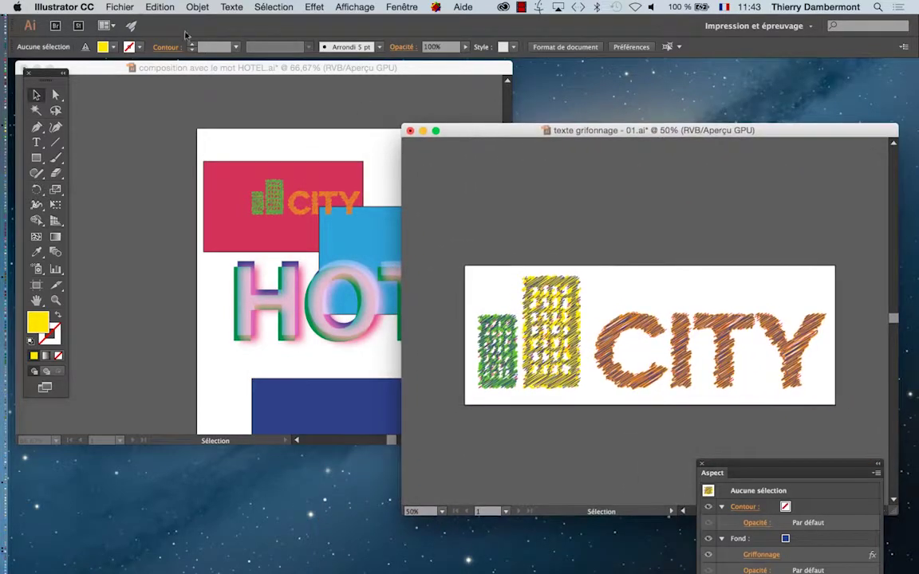
{"action": "left_click", "coordinate": [120, 7]}
{"action": "left_click", "coordinate": [197, 61]}
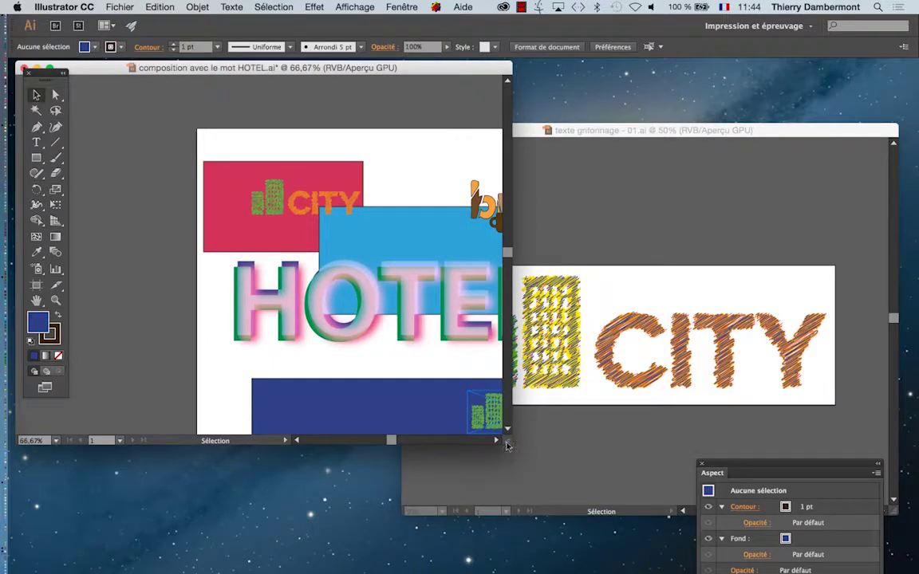
Check the three updated yellow-building CITY copies in HOTEL, then save and close the composition.
{"action": "left_click_drag", "start_coordinate": [507, 444], "coordinate": [785, 536]}
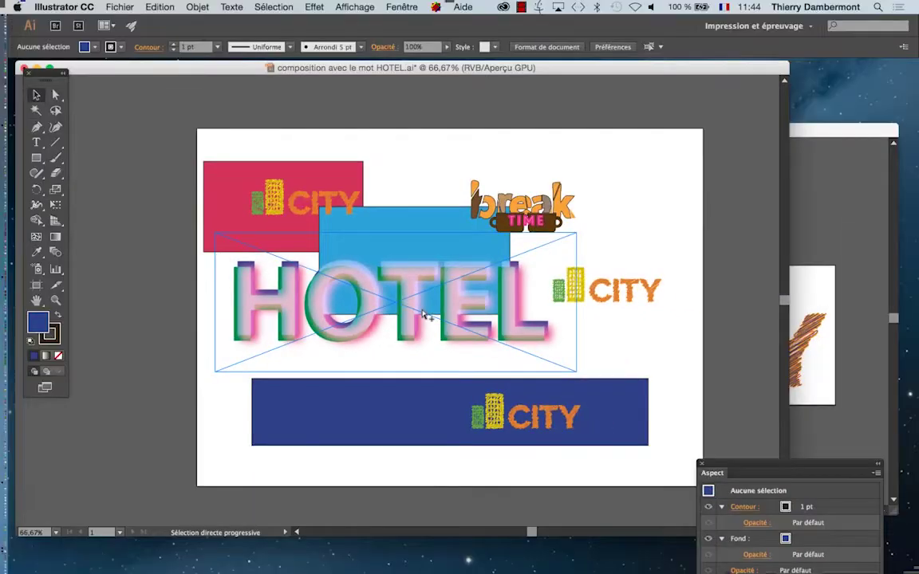
{"action": "left_click", "coordinate": [164, 156]}
{"action": "left_click", "coordinate": [121, 6]}
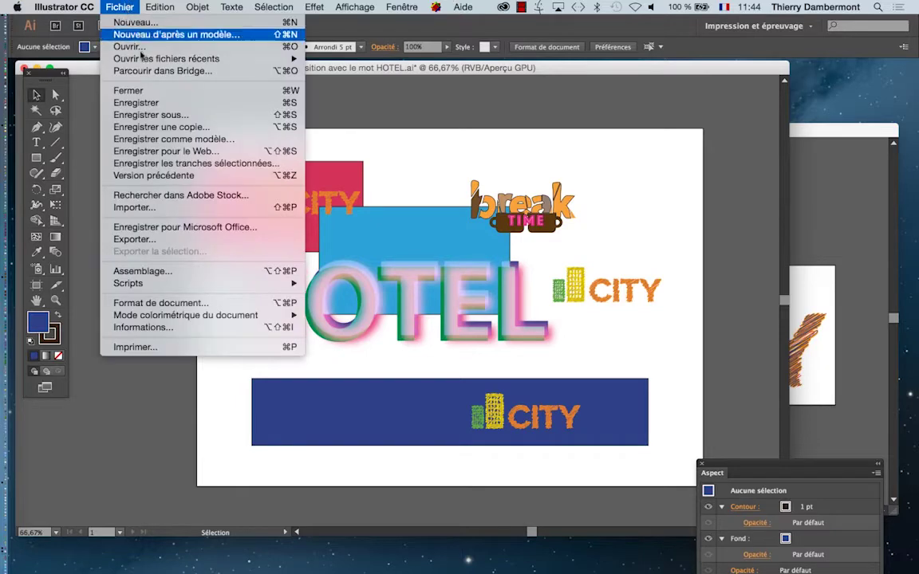
{"action": "left_click", "coordinate": [144, 96]}
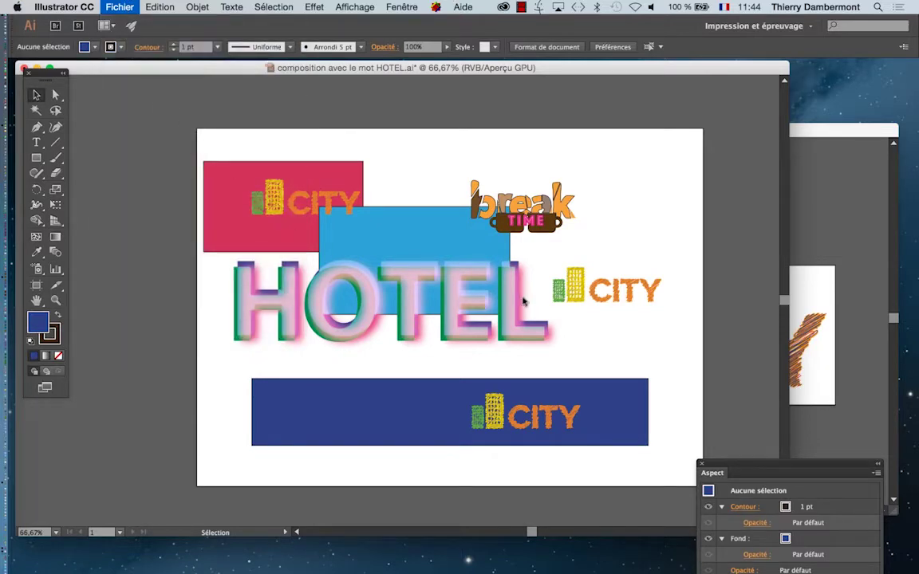
{"action": "left_click_drag", "start_coordinate": [216, 67], "coordinate": [342, 80]}
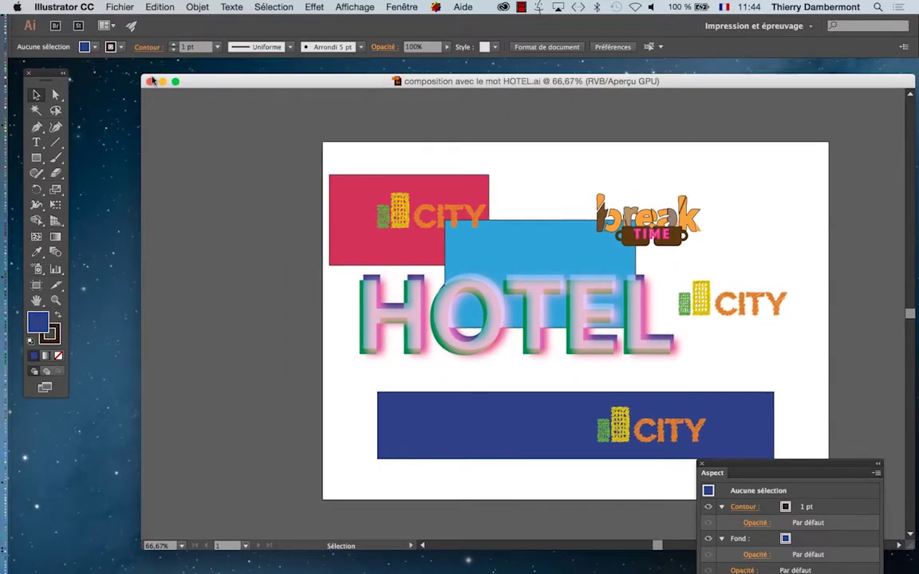
{"action": "left_click", "coordinate": [150, 81]}
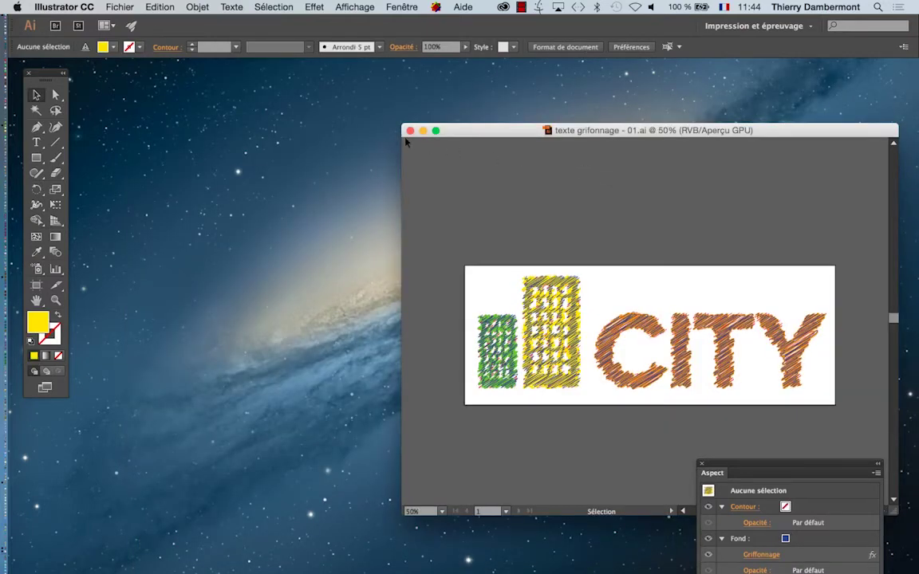